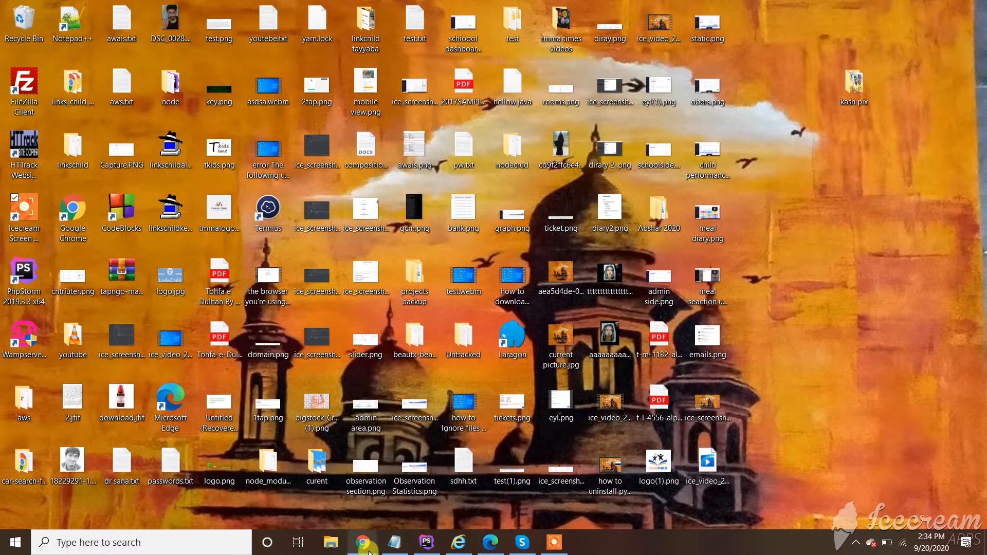
- Open a Chrome window, maximize it, and search Google for "anaconda python"
mouse_move(369, 552)
left_click(432, 504)
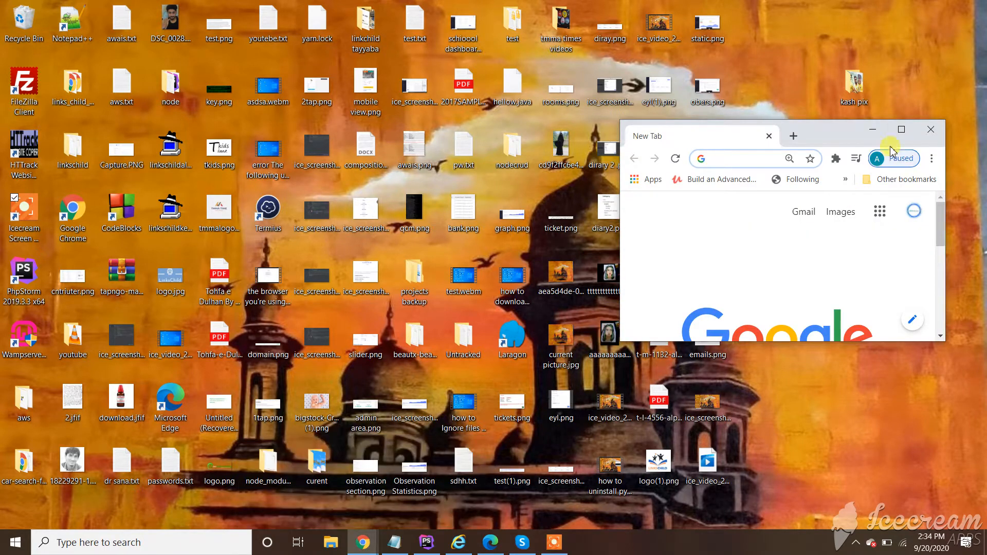
left_click(902, 130)
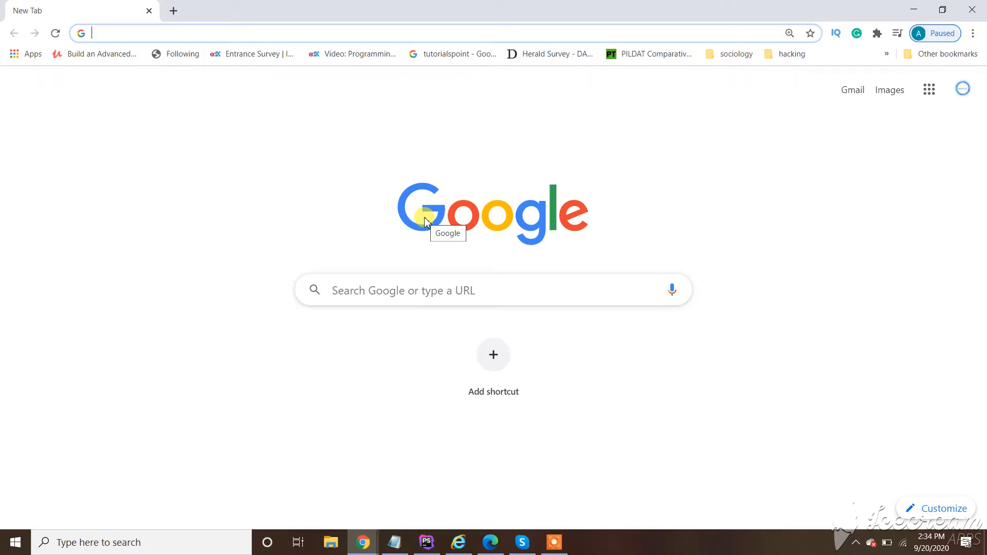
type("and")
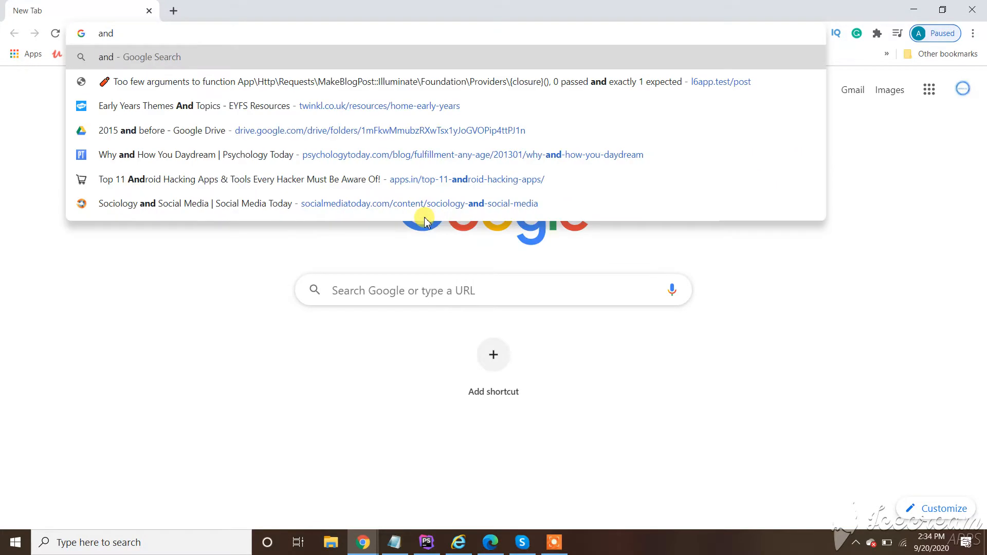
key("BackSpace")
key("Down")
key("Return")
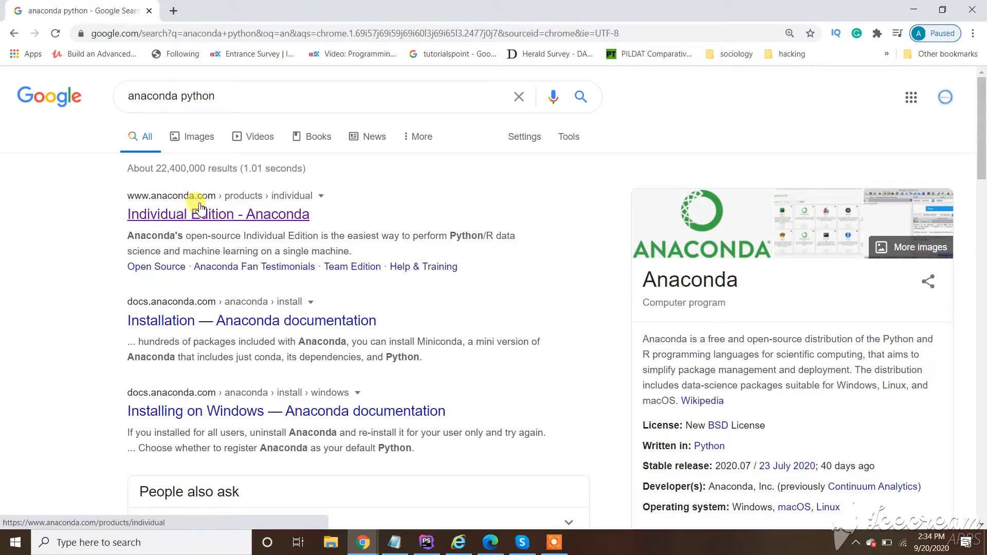
- Open the Anaconda Individual Edition page from the search results and go to its list of Anaconda installers
left_click(194, 211)
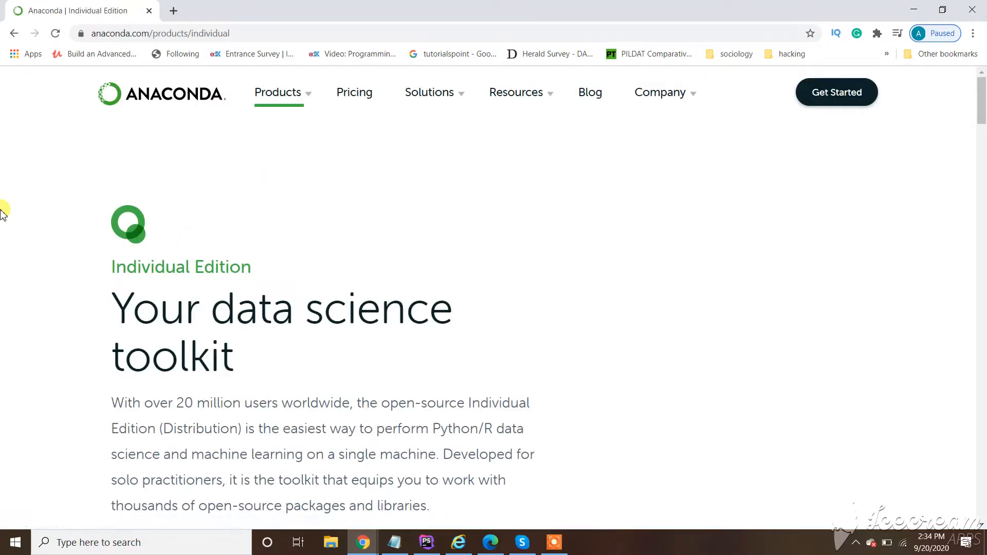
left_click(823, 97)
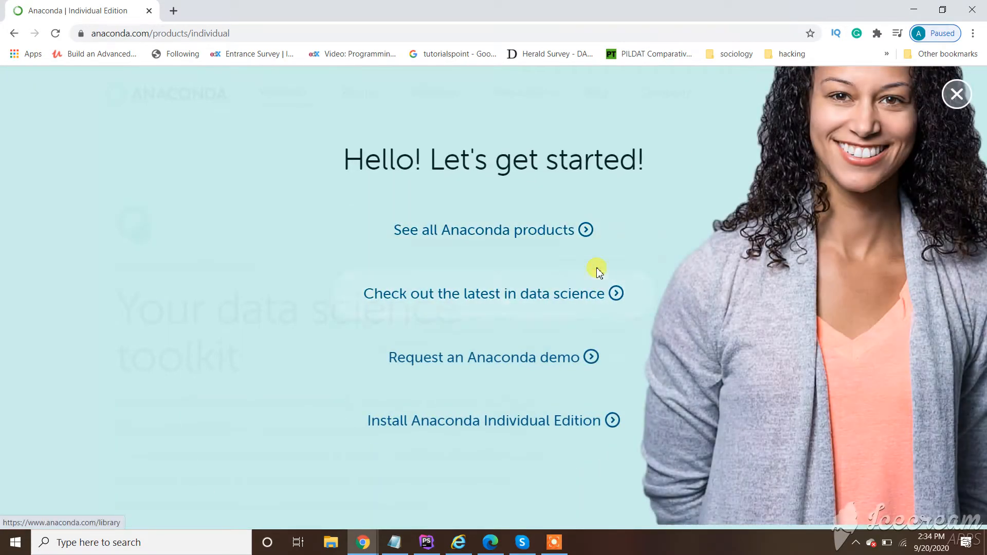
left_click(473, 428)
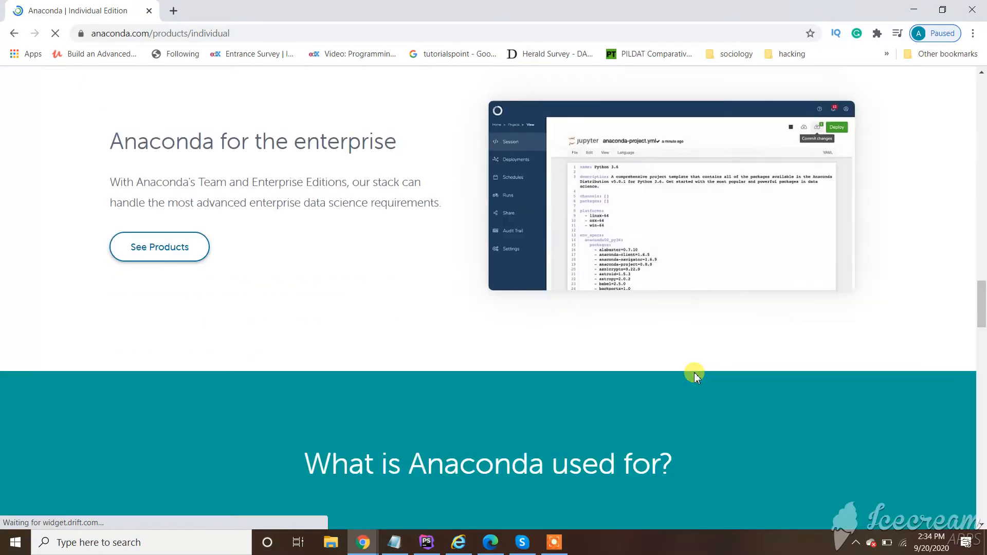
scroll(695, 373, "up", 10)
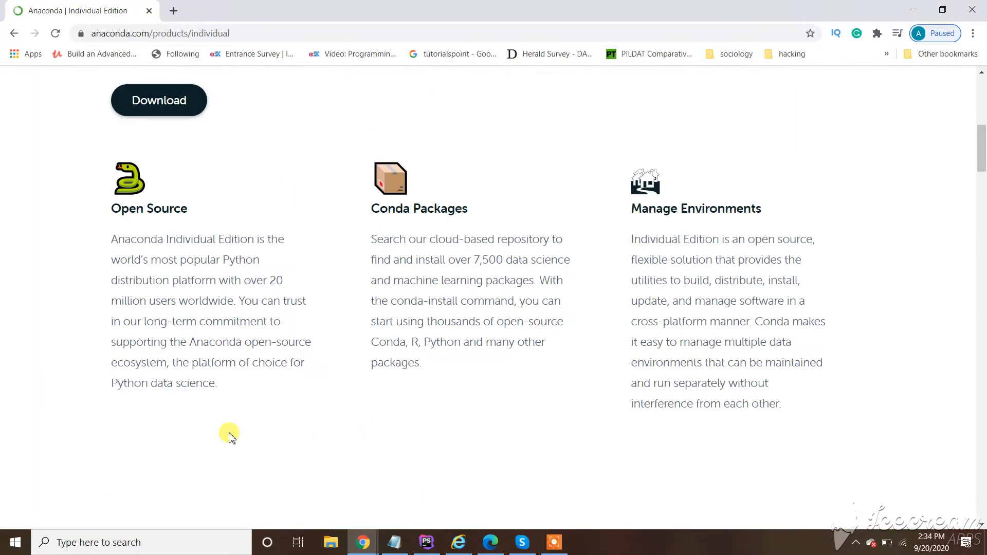
scroll(237, 177, "up", 6)
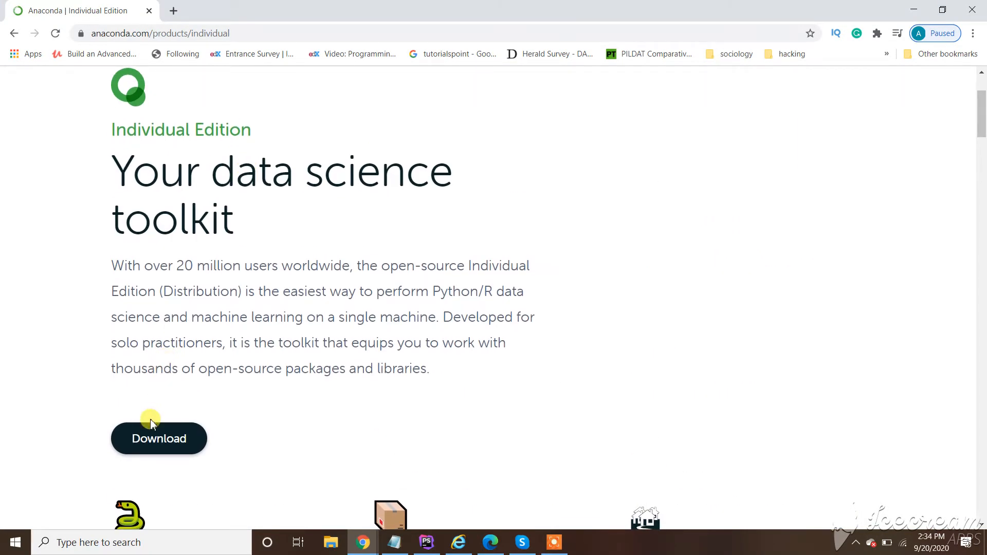
left_click(144, 434)
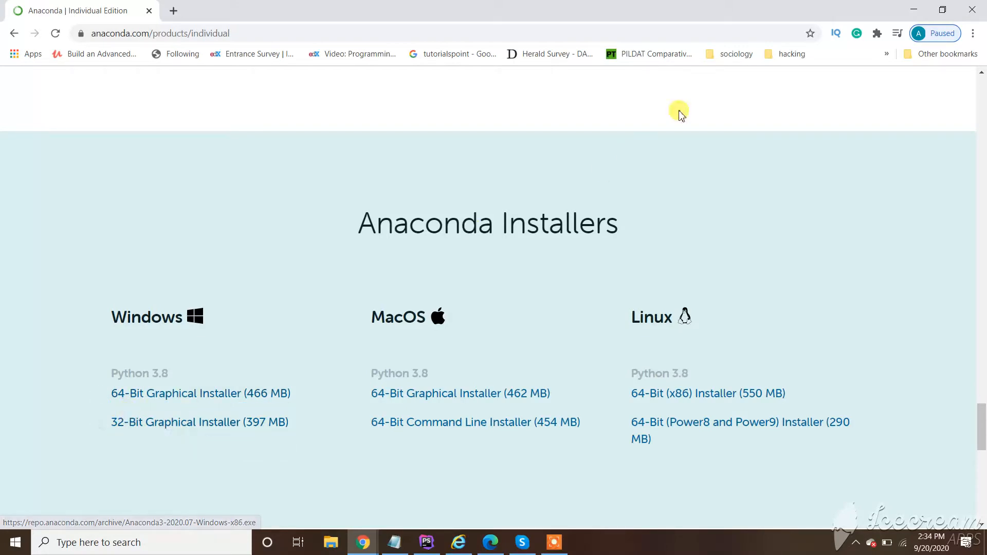
- Minimize the browser and open This PC's system properties in File Explorer to check the Windows system type
left_click(914, 9)
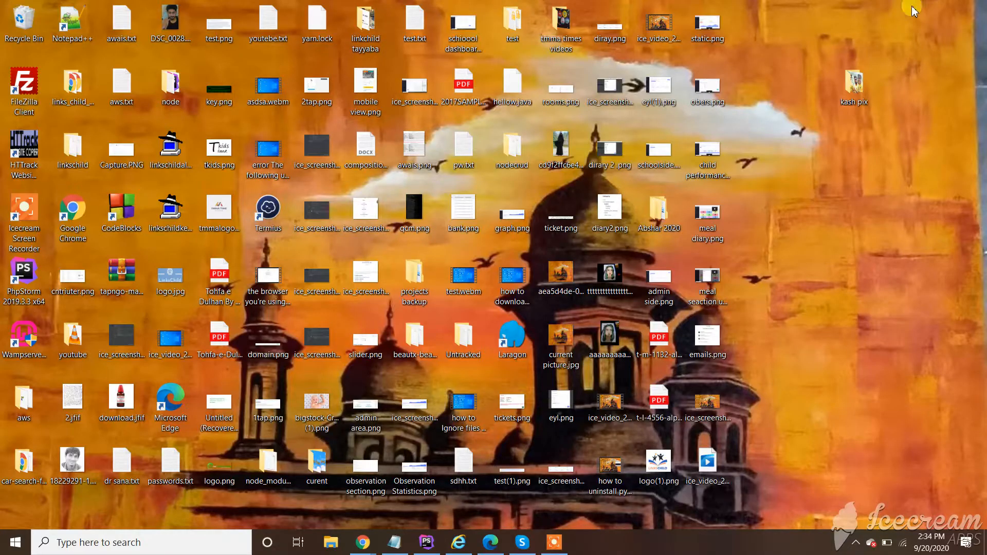
right_click(776, 193)
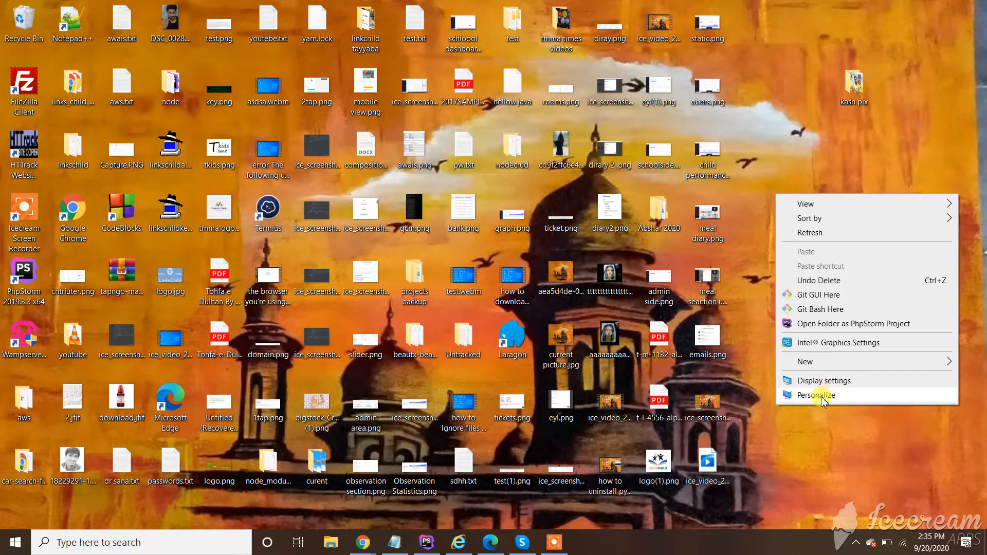
left_click(758, 462)
left_click(330, 542)
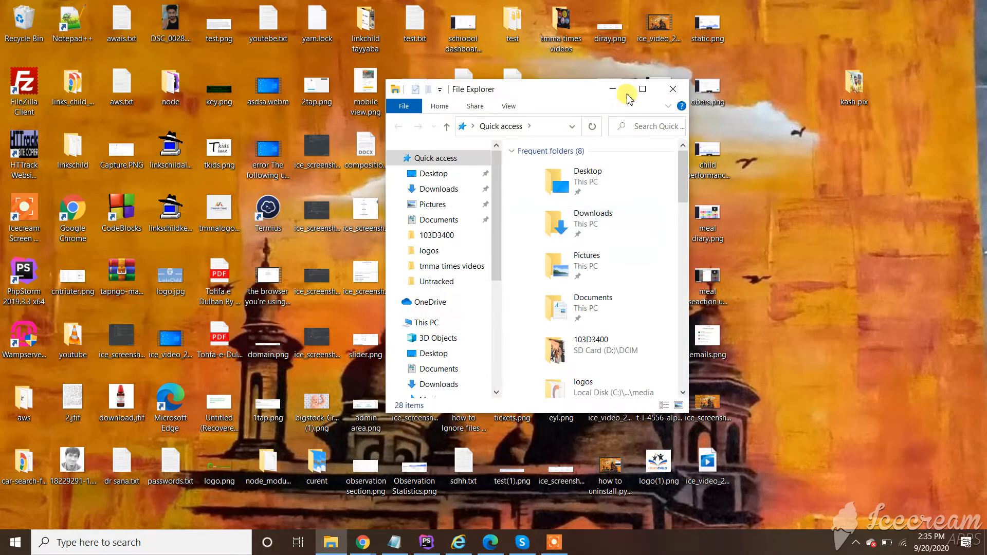
left_click(642, 89)
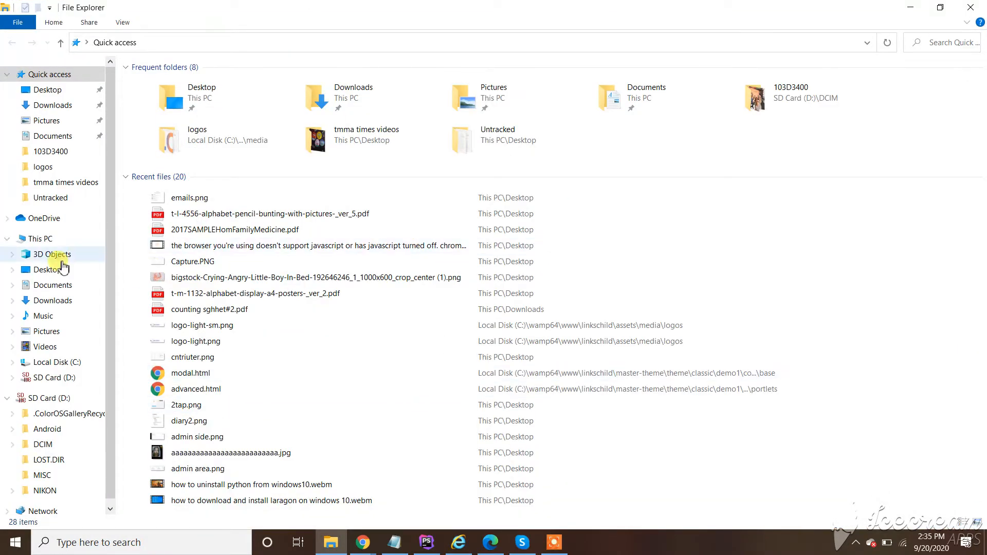
left_click(42, 239)
right_click(417, 338)
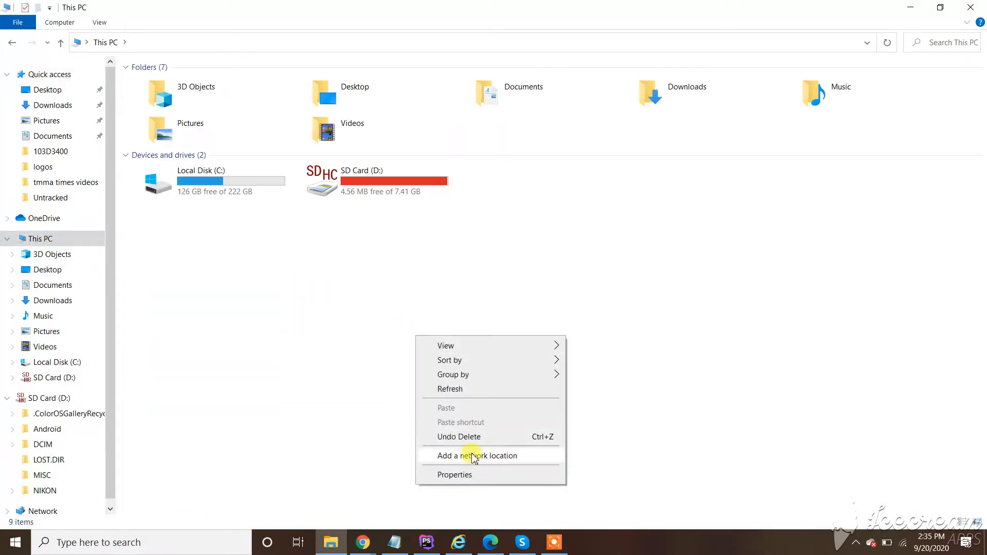
left_click(469, 474)
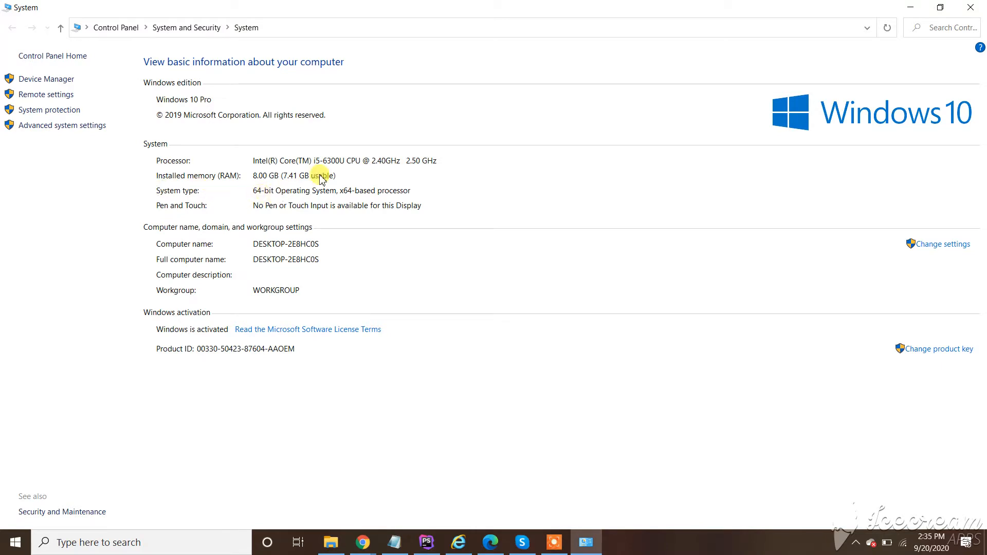
- Switch back to Chrome, start downloading the Windows Python 3.8 64-Bit Graphical Installer, and cancel that download
mouse_move(377, 544)
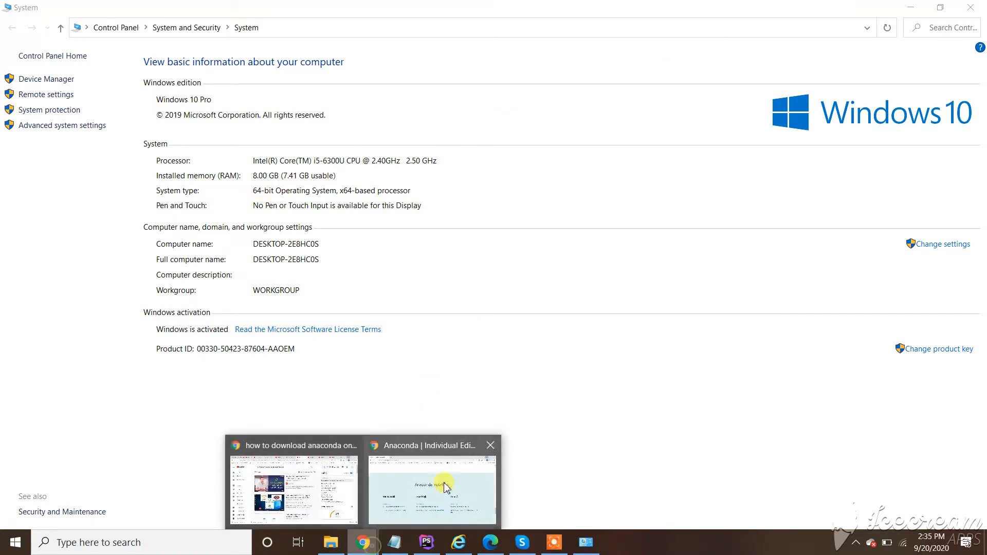
left_click(441, 422)
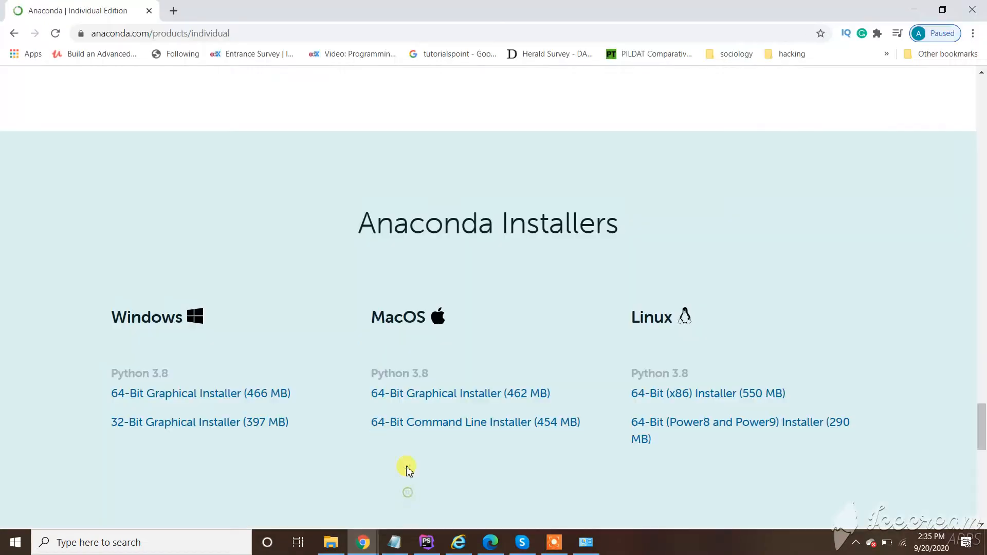
left_click(198, 403)
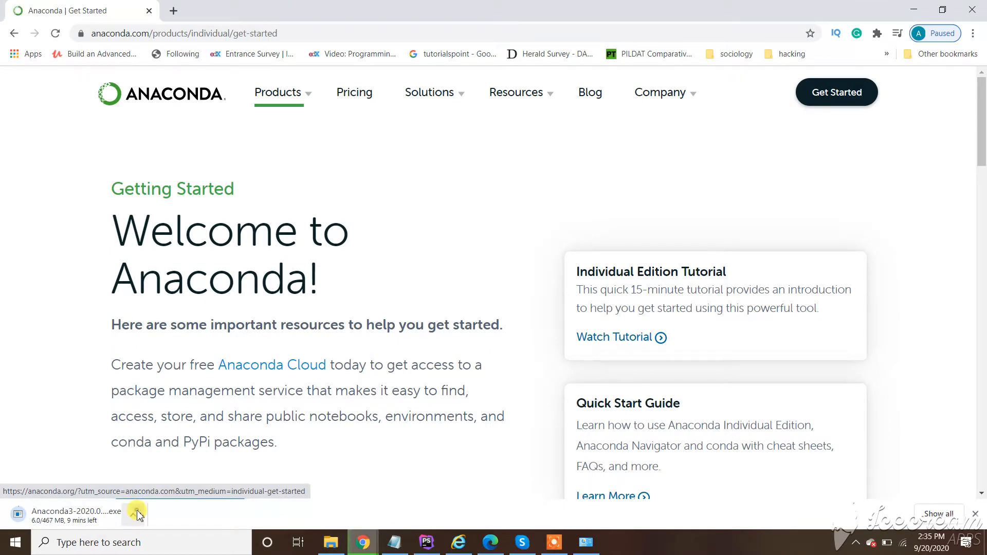
left_click(138, 514)
left_click(155, 502)
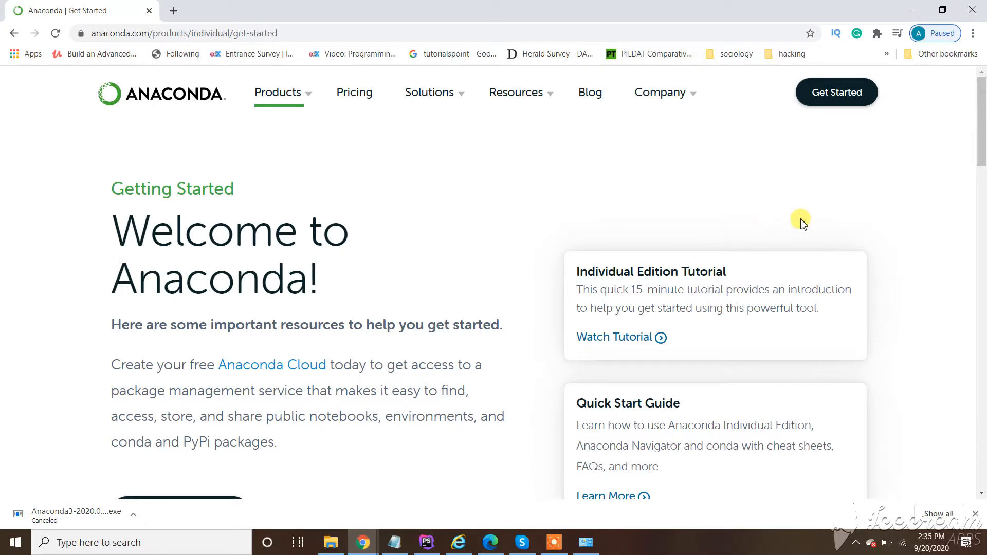
- Locate the completed Anaconda3-2020.07-Windows-x86_64.exe download in its folder and launch the installer
left_click(973, 34)
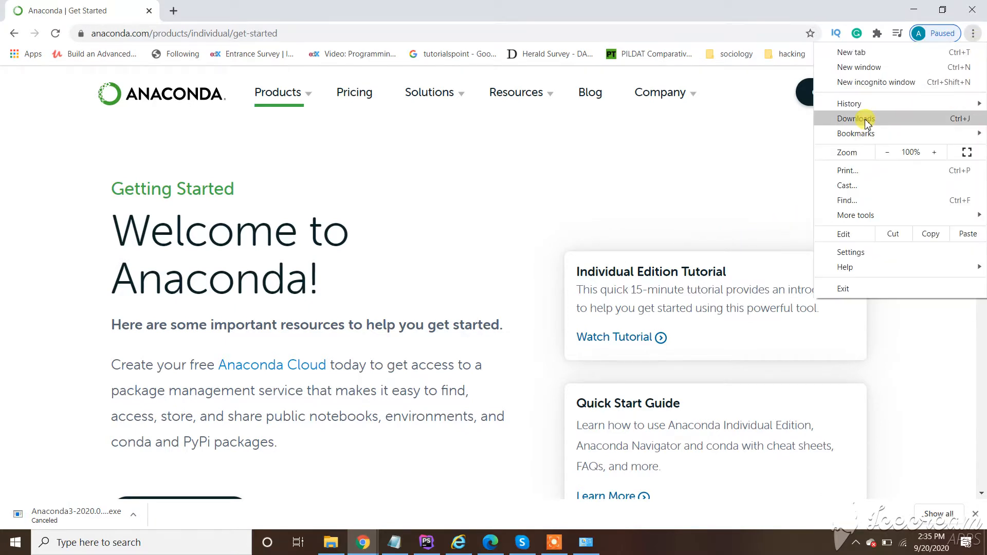
left_click(804, 119)
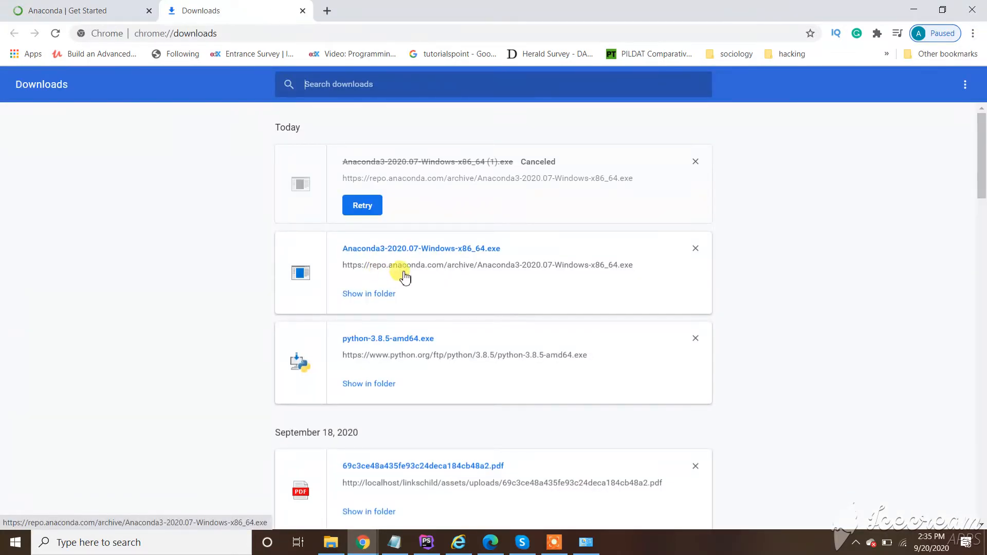
left_click(372, 296)
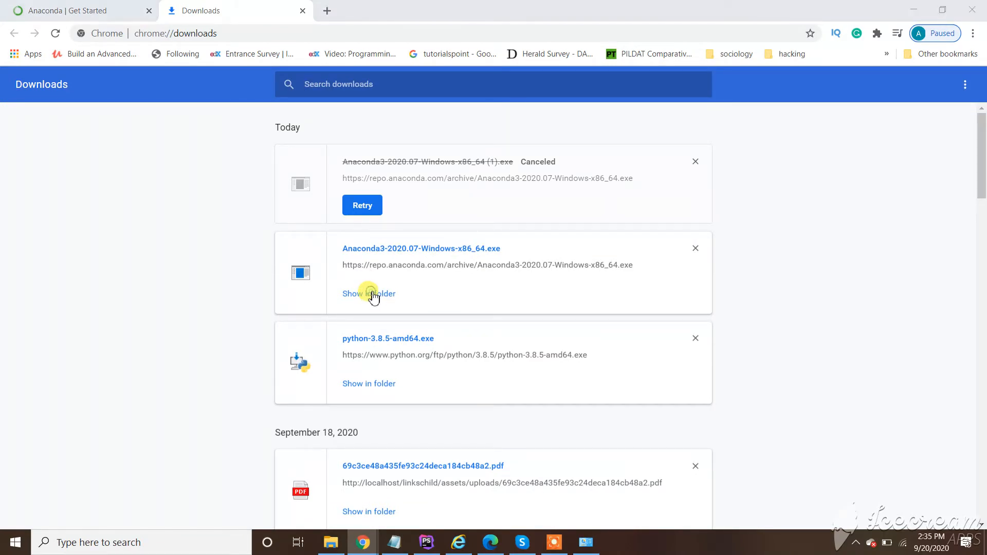
double_click(583, 247)
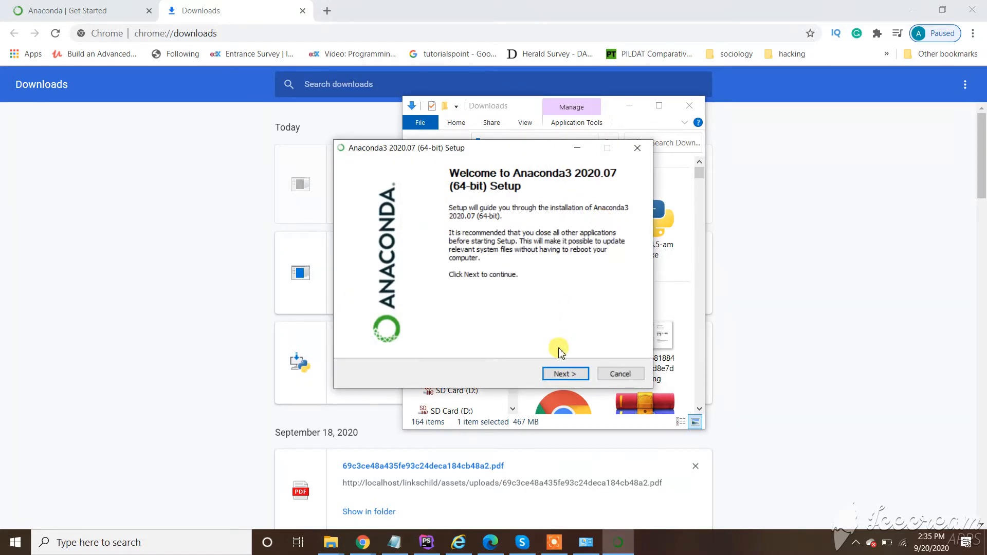
- Accept the license agreement, choose installation for All Users, and keep the destination folder C:\ProgramData\Anaconda3
left_click(564, 373)
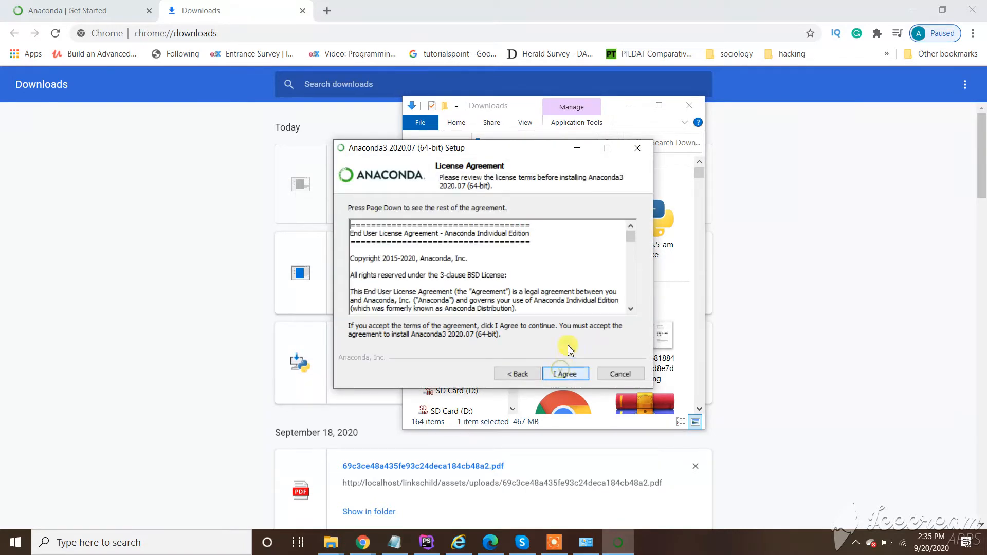
left_click(563, 377)
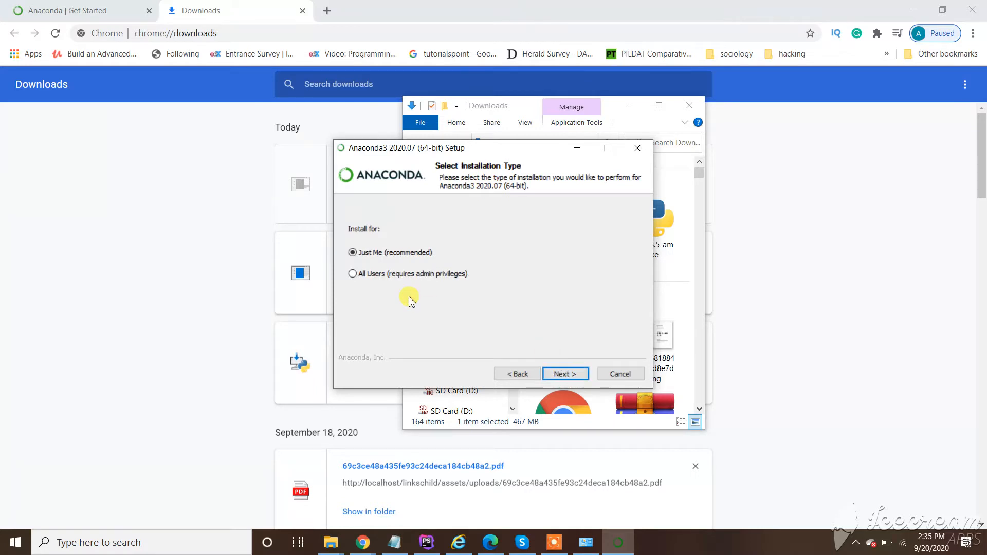
left_click(353, 275)
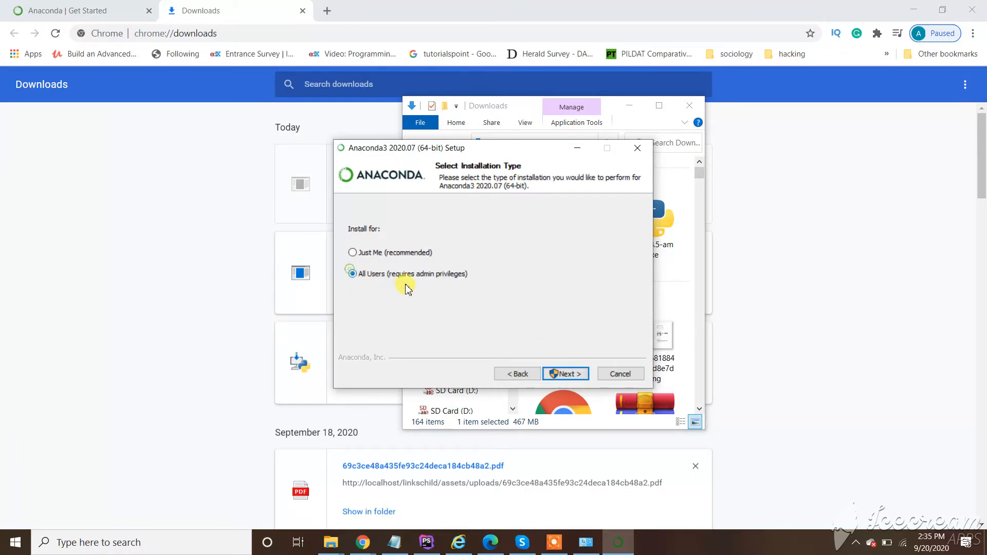
left_click(565, 375)
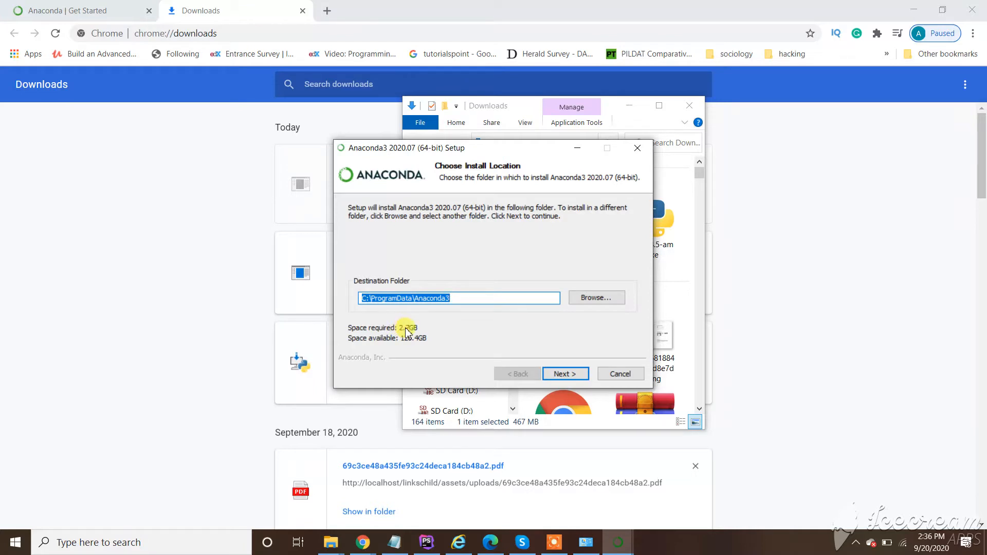
left_click(563, 374)
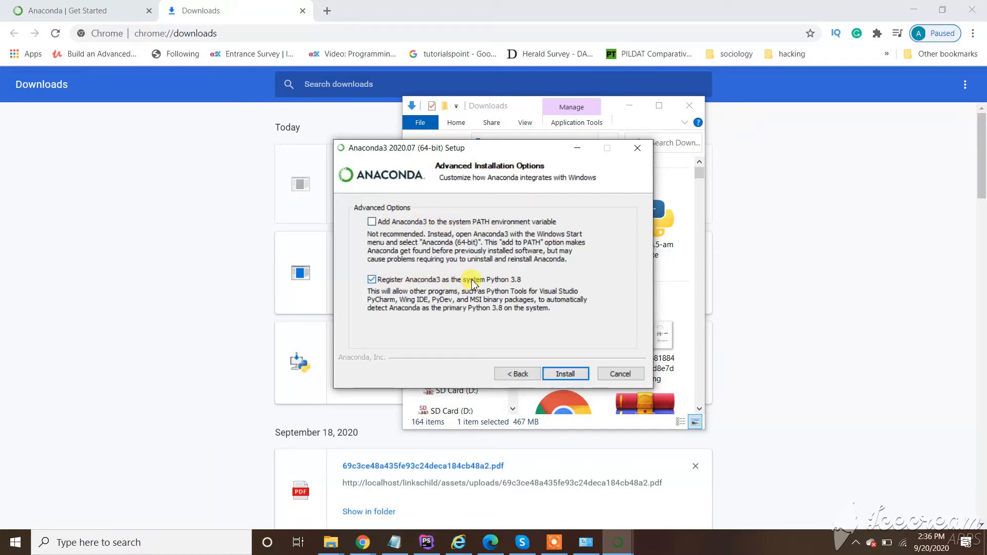
- Enable adding Anaconda3 to the system PATH environment variable, start the installation, and show its details
left_click(373, 225)
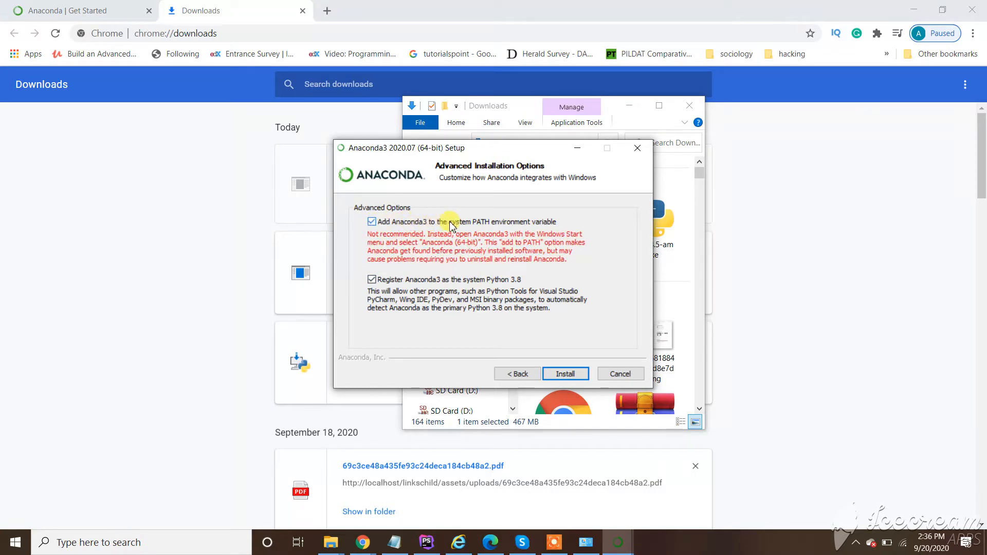
left_click(564, 375)
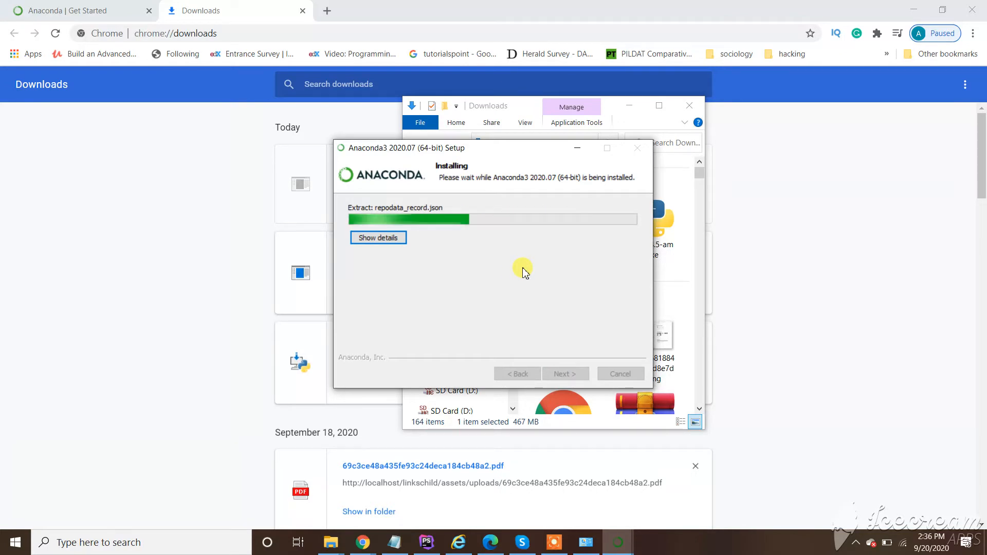
left_click(398, 239)
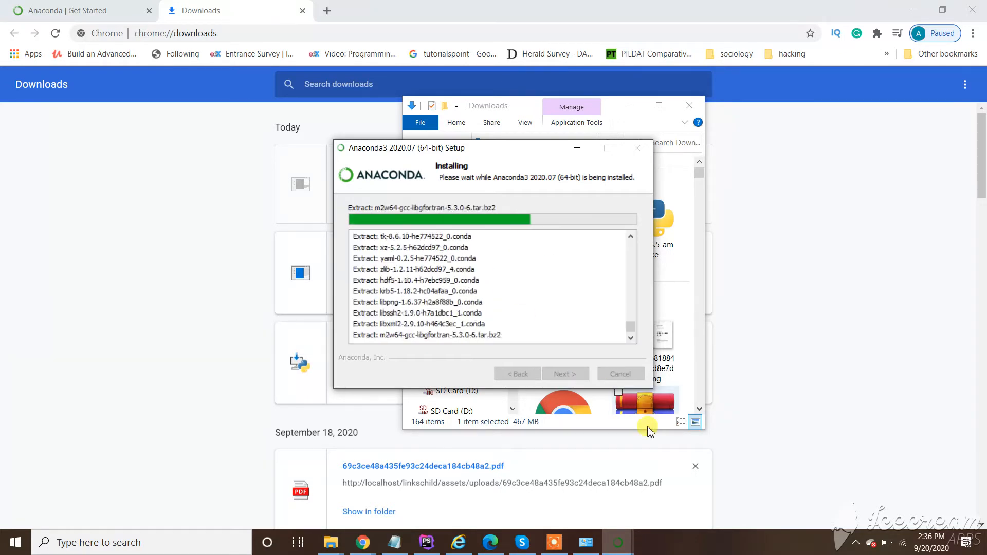
left_click(554, 543)
left_click(651, 530)
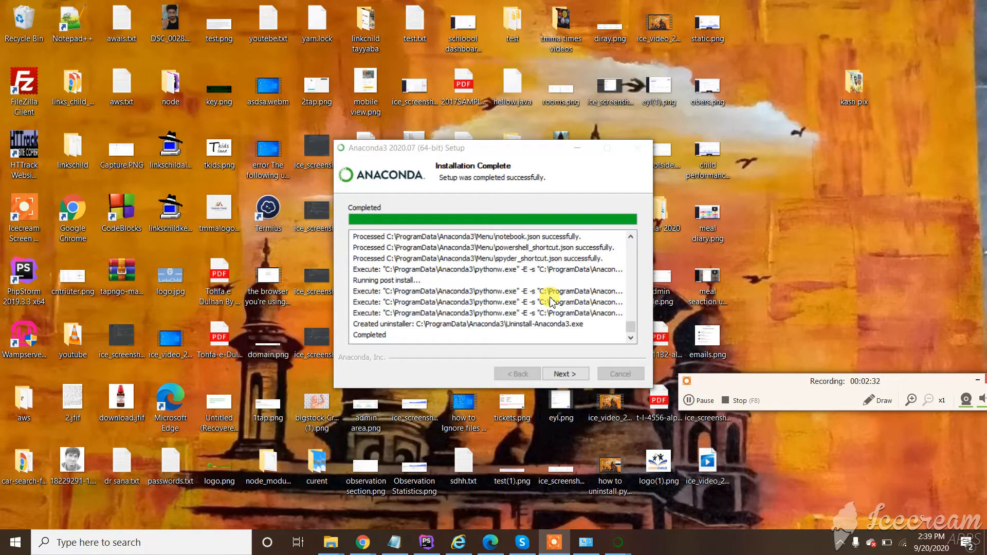
- Complete the Anaconda3 setup with the Anaconda Individual Edition Tutorial and Learn More About Anaconda options both unchecked
left_click(566, 373)
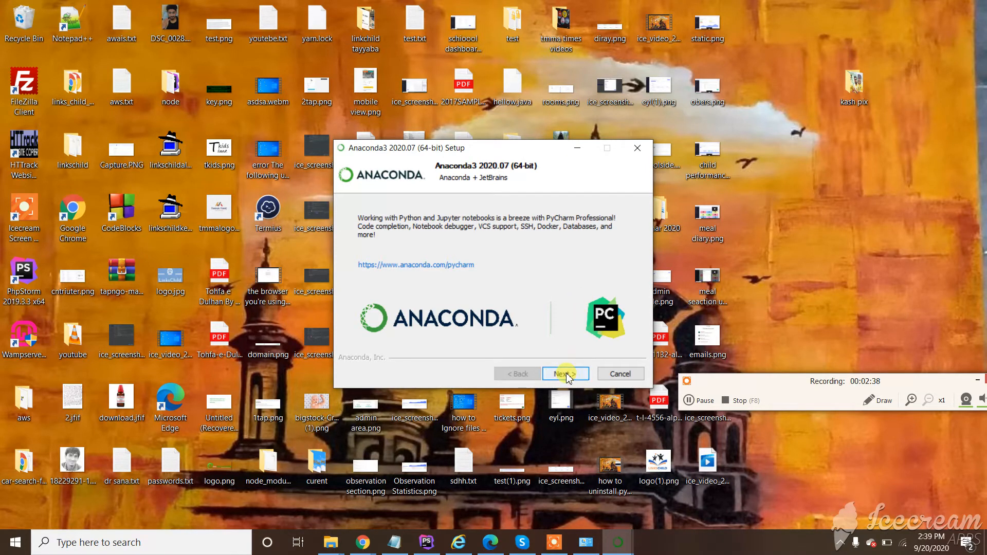
left_click(568, 376)
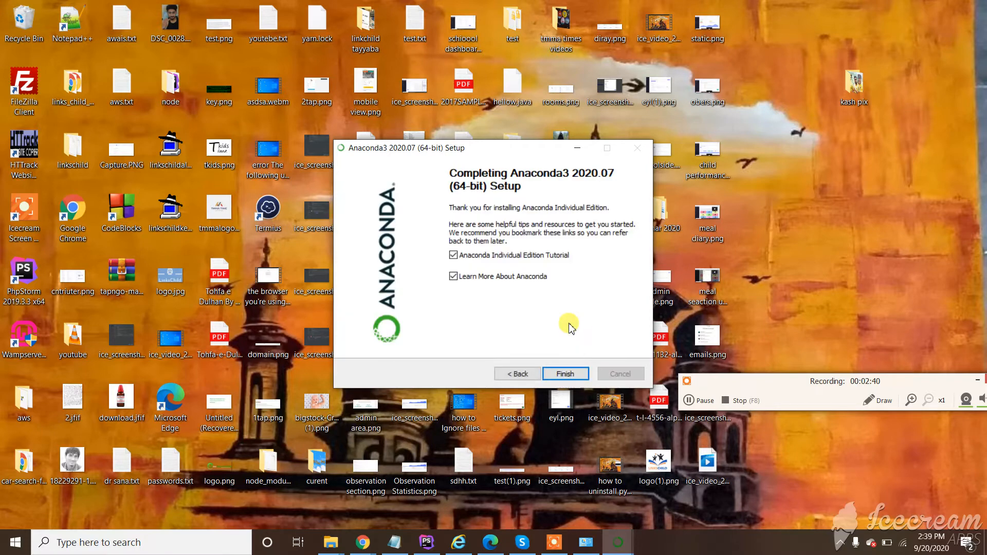
left_click(453, 259)
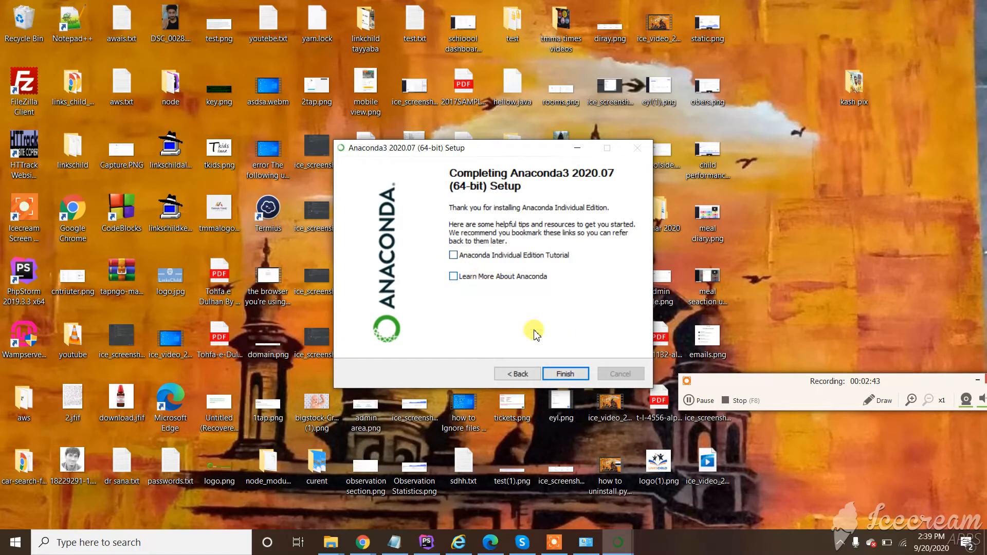
left_click(564, 374)
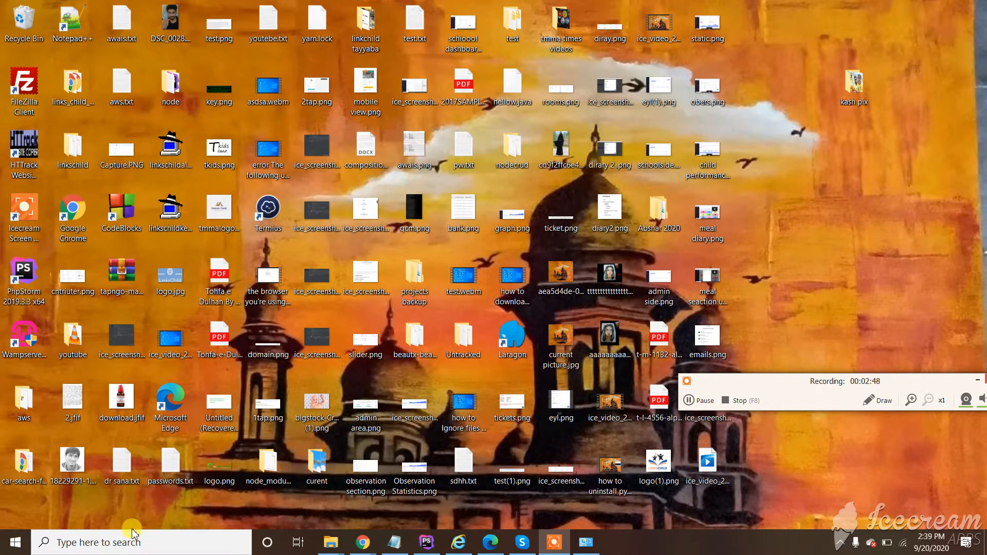
- Search Windows for "navi", launch Anaconda Navigator (Anaconda3), and close its welcome message without disabling it for future starts
left_click(105, 548)
type("a")
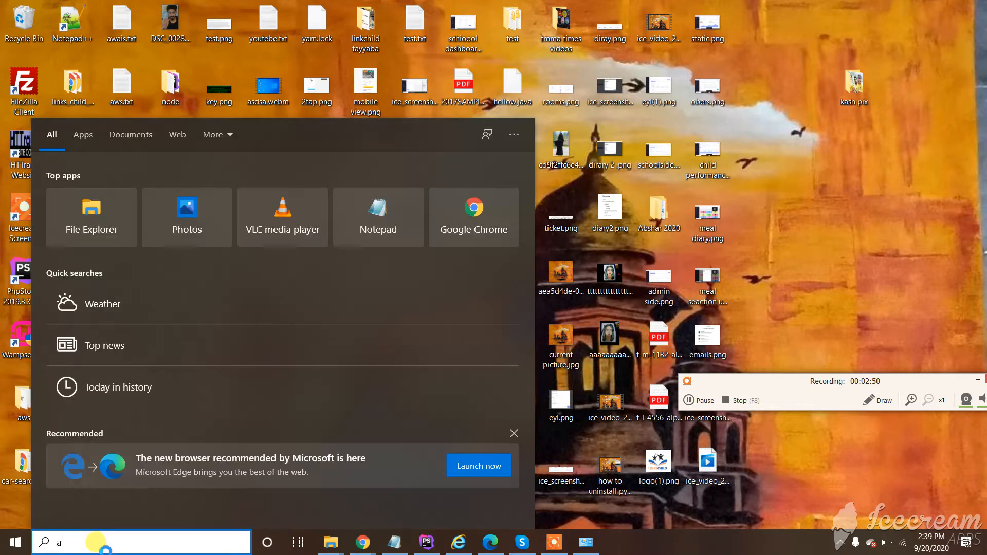
type("n")
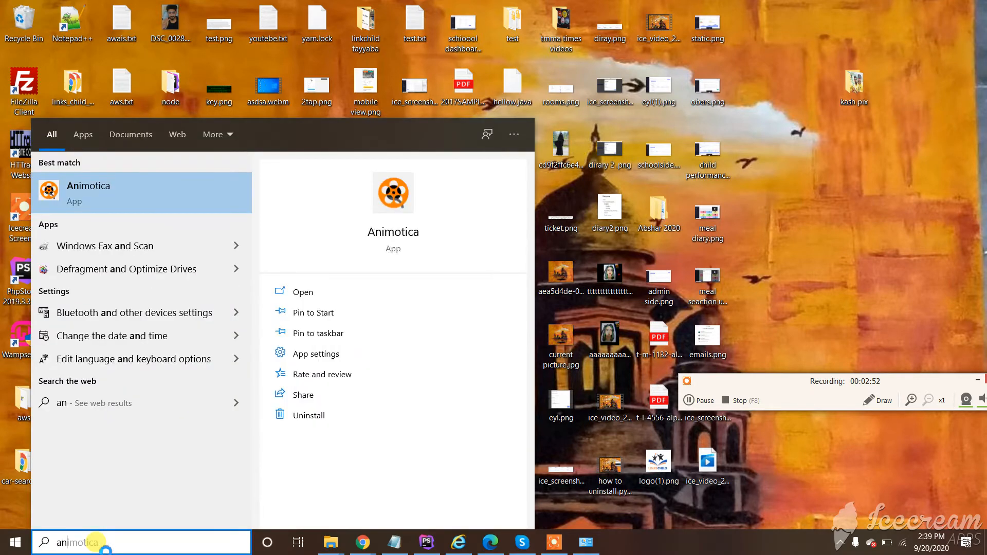
type("co")
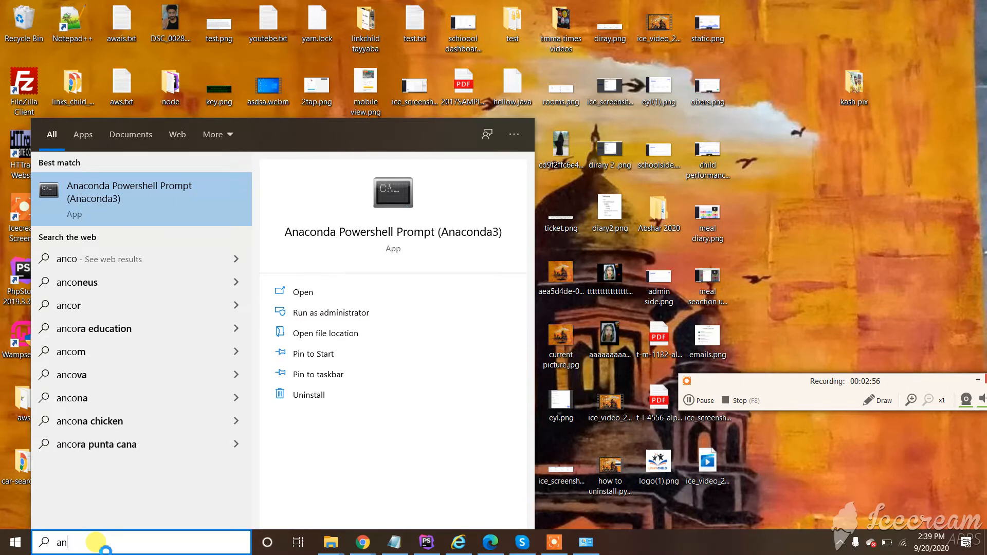
key("BackSpace")
key("BackSpace")
type("navi")
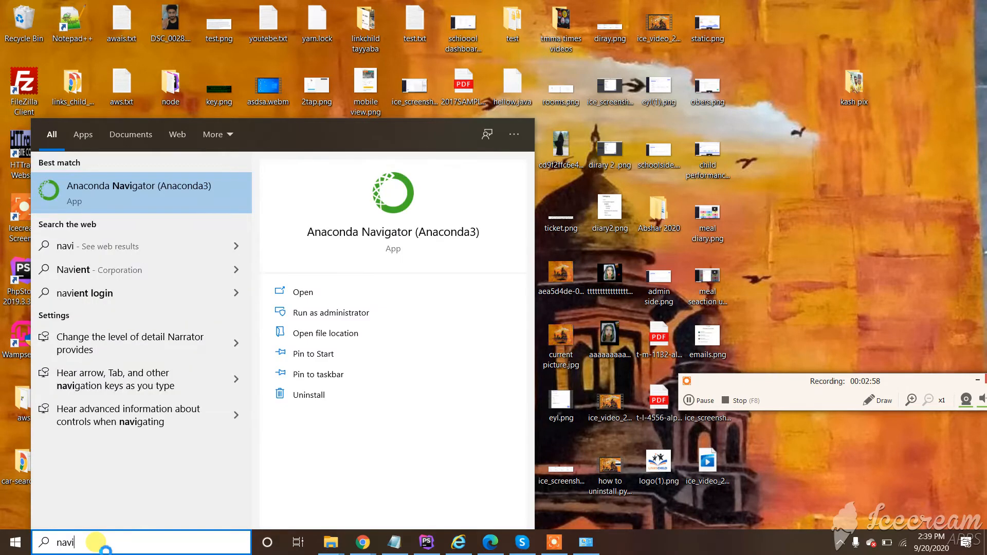
left_click(94, 195)
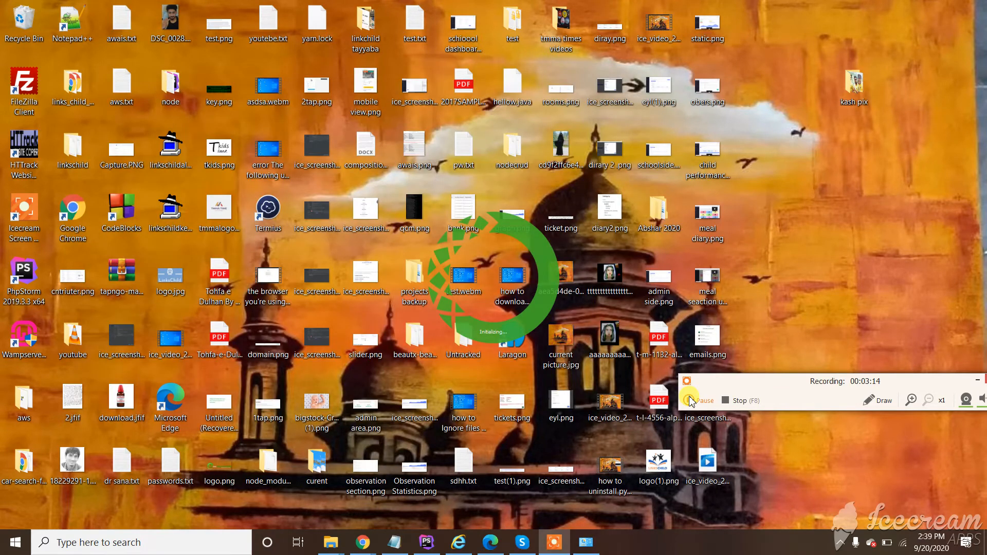
left_click(691, 402)
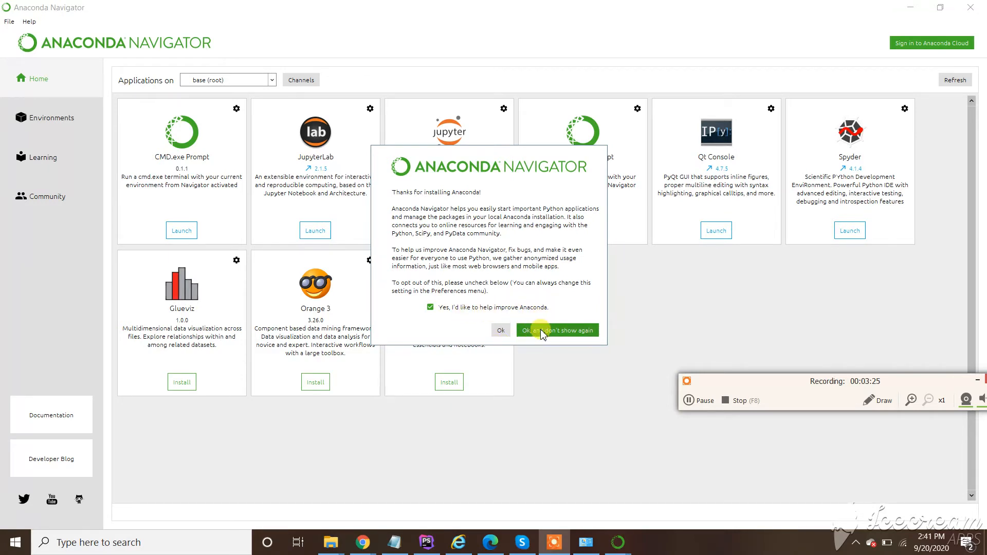
left_click(501, 330)
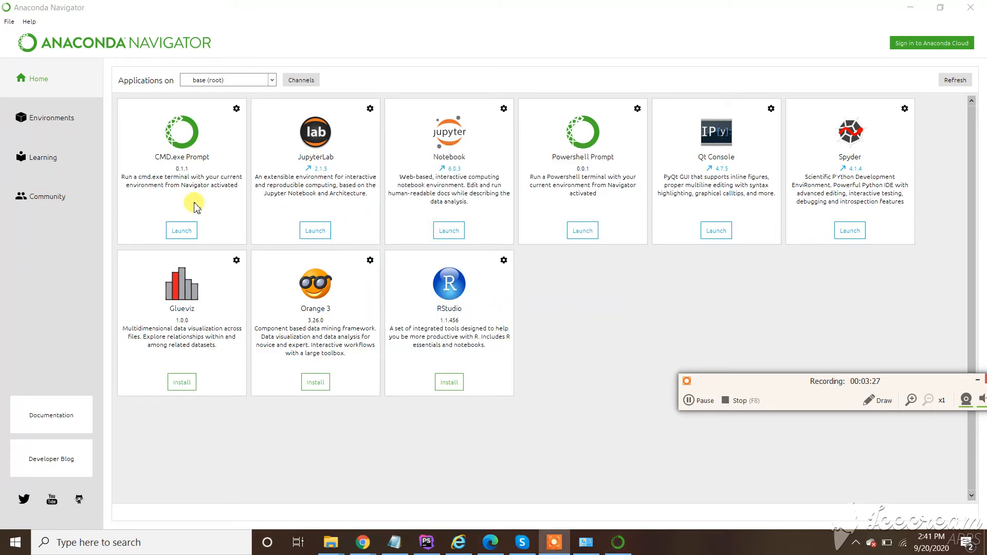
- Launch Spyder from Anaconda Navigator's home page and dismiss the offer to install Kite
left_click(306, 157)
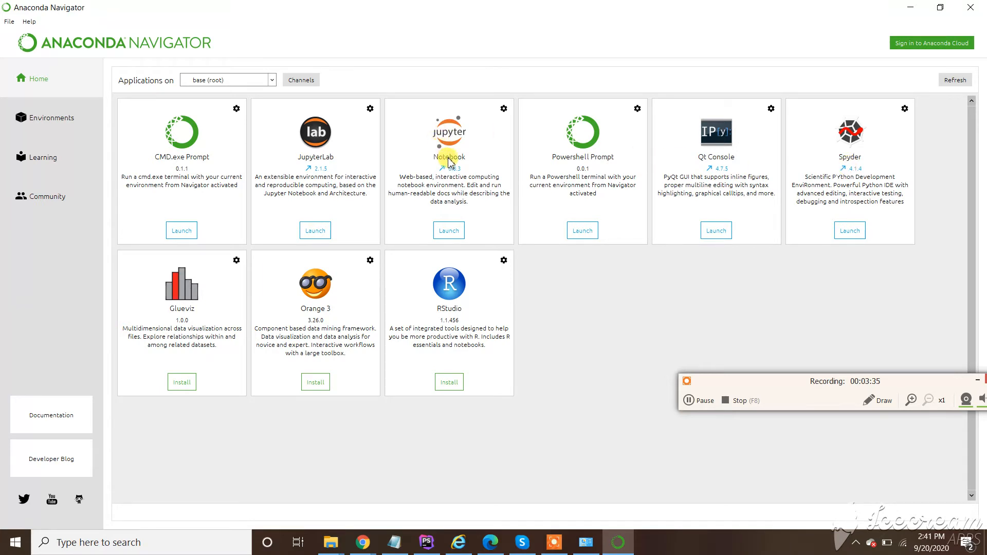
left_click(857, 231)
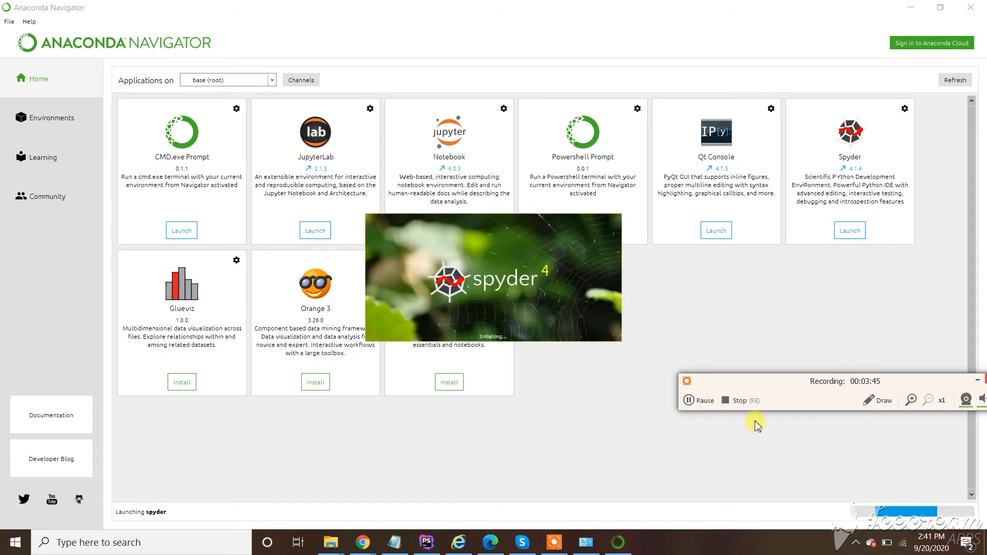
left_click(689, 401)
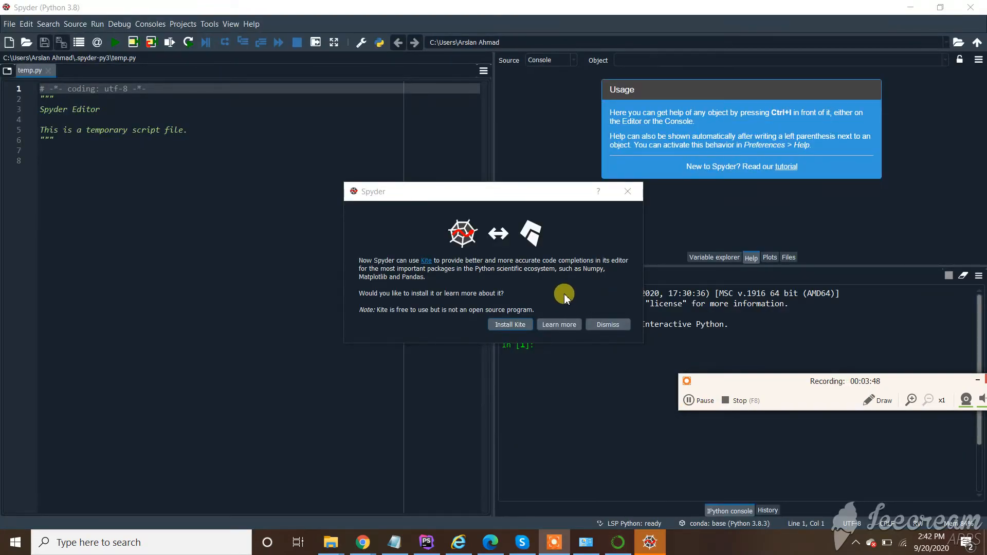
left_click(605, 328)
- Add the expression 5+5; on line 8 of temp.py and run the script in the current console
left_click(127, 176)
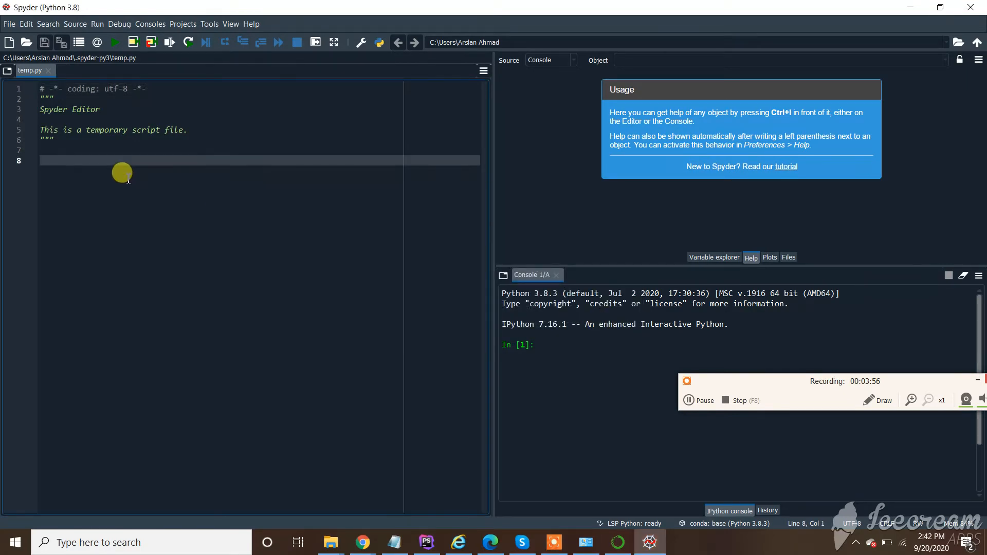
type("5+5;")
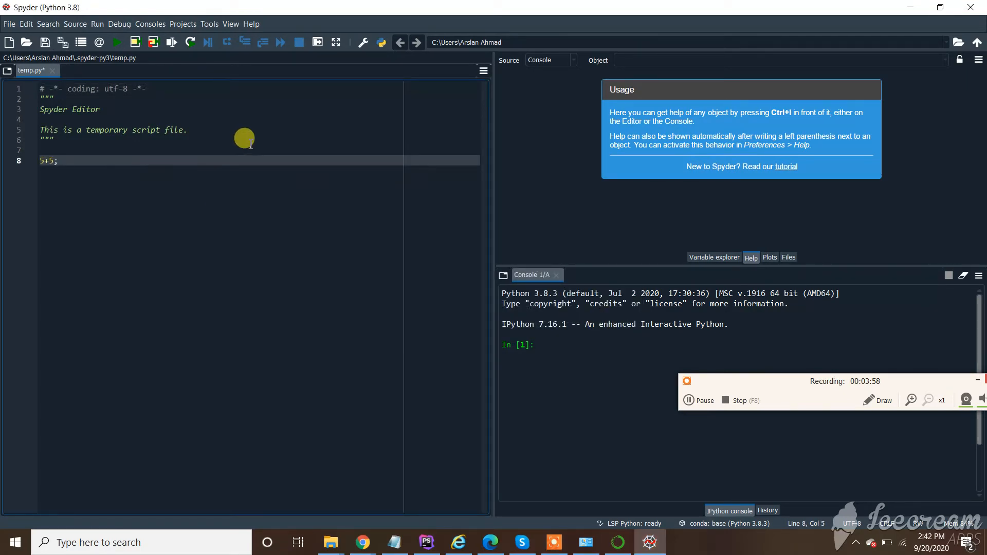
left_click(122, 49)
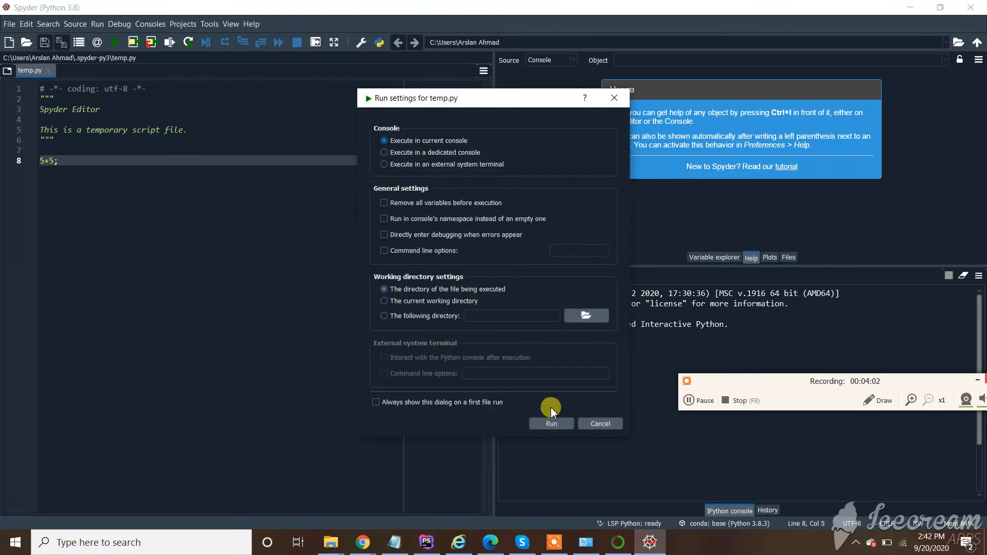
left_click(551, 424)
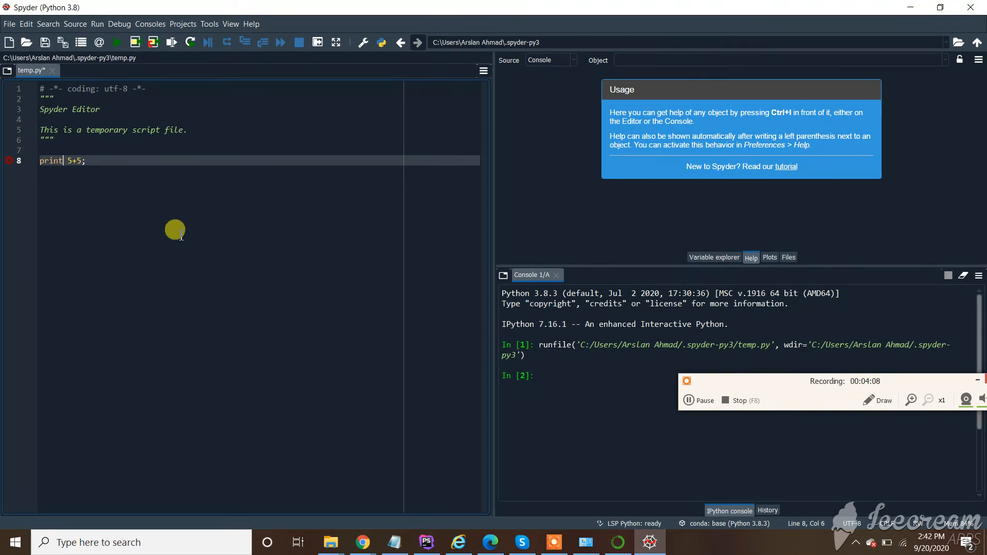
- Change line 8 of temp.py to print( 5+5); and run the script again, selecting its output in the console
key("ctrl+space")
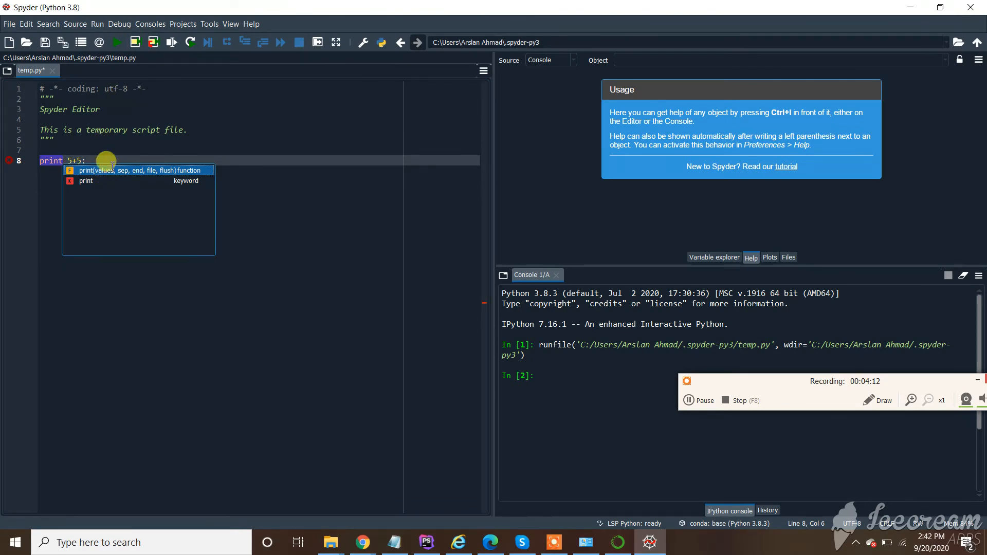
key("Return")
type("()")
type(" 5")
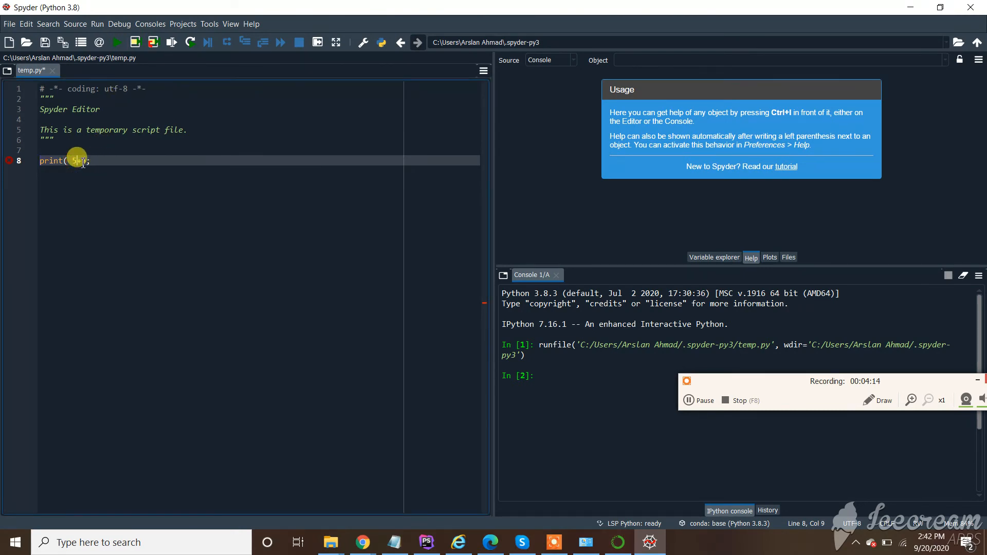
type("+5")
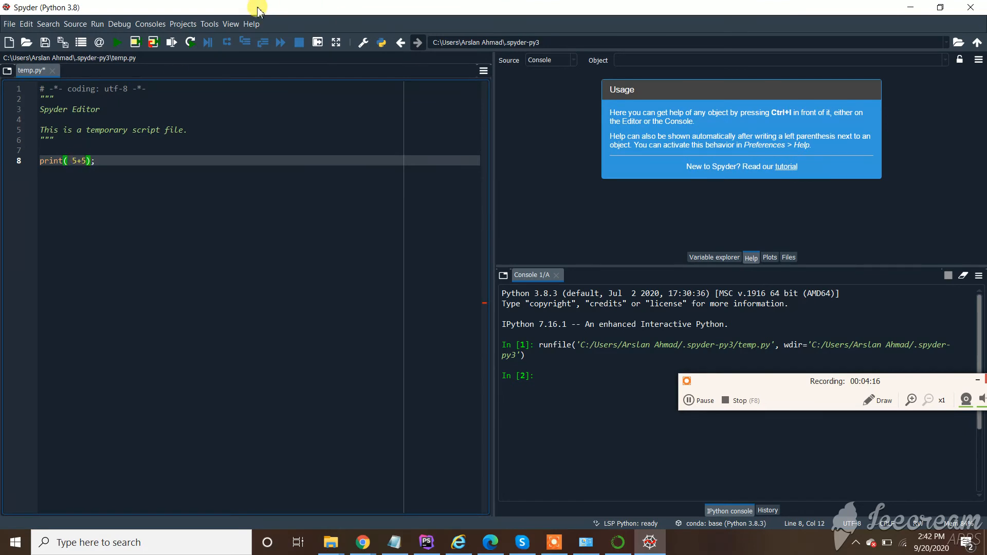
left_click(117, 43)
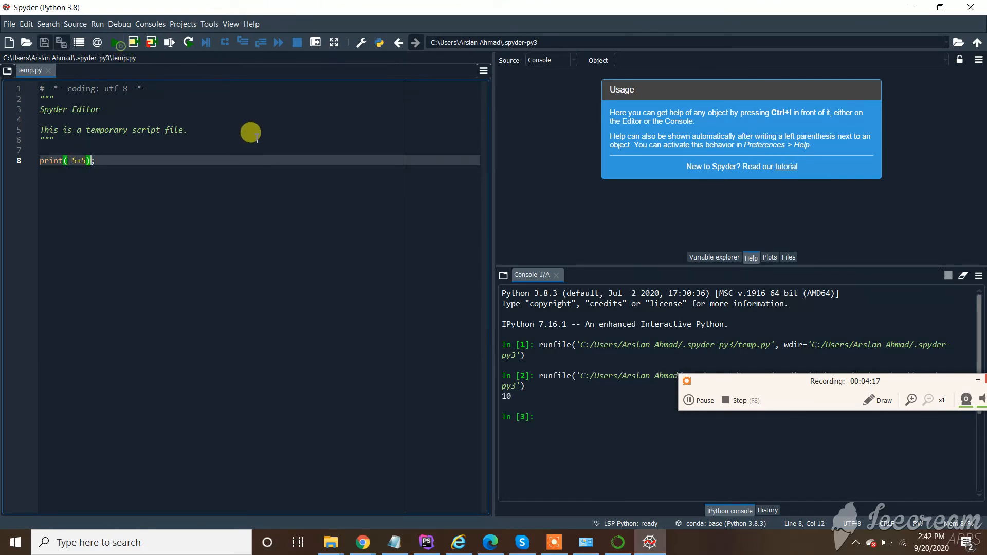
double_click(506, 396)
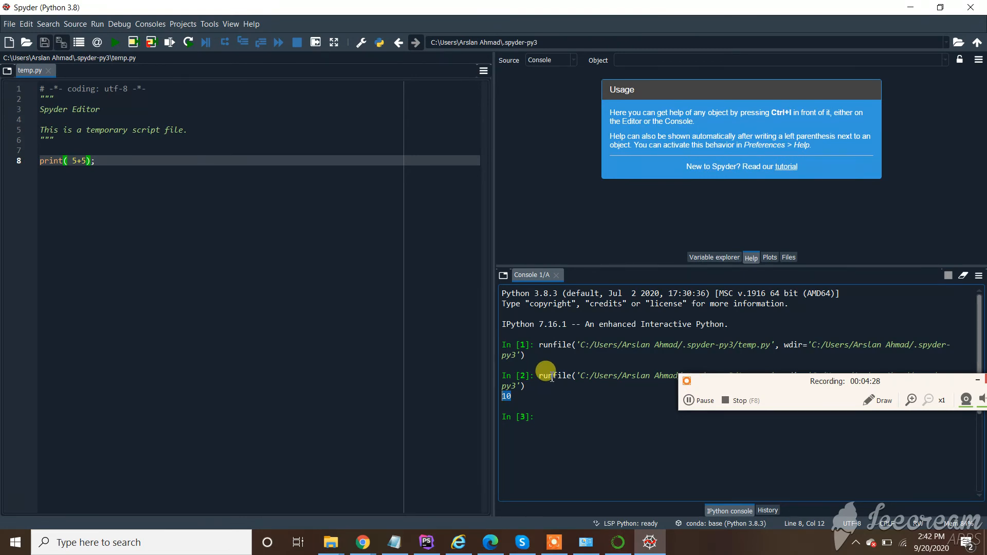
- Switch to Anaconda Navigator, launch Jupyter Notebook, and open the Desktop folder in its file list
left_click(690, 401)
left_click(689, 401)
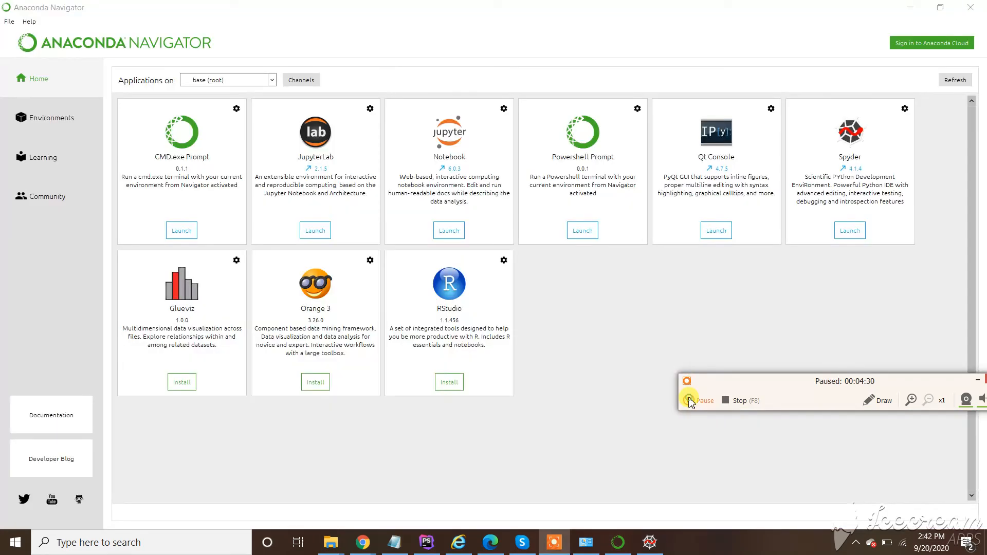
left_click(449, 229)
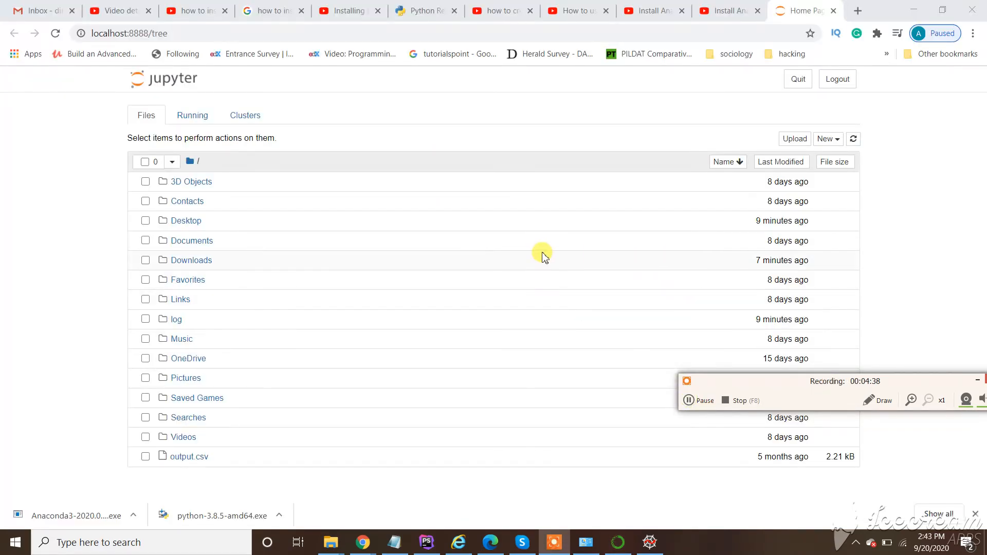
left_click(185, 221)
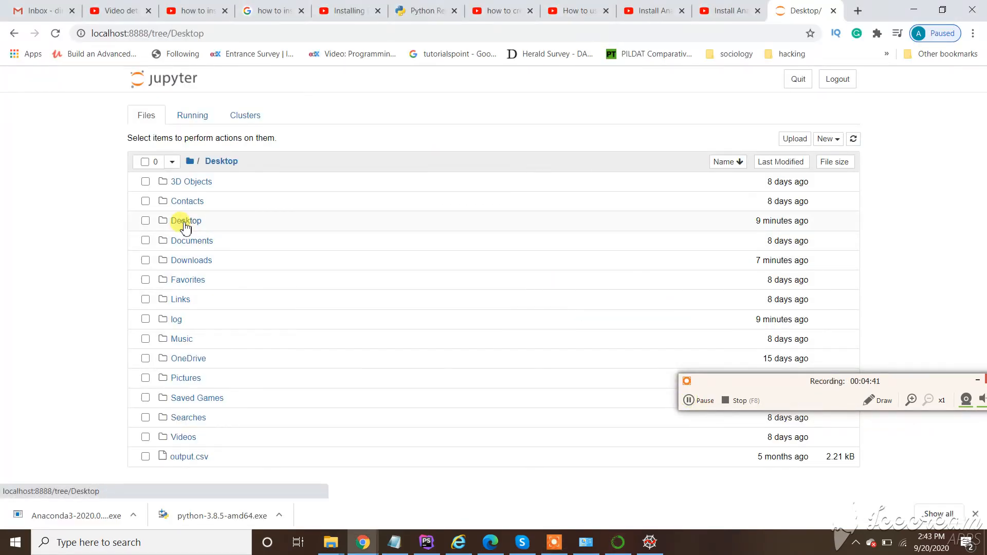
- Create a new text file in Jupyter's Desktop folder
scroll(426, 279, "down", 4)
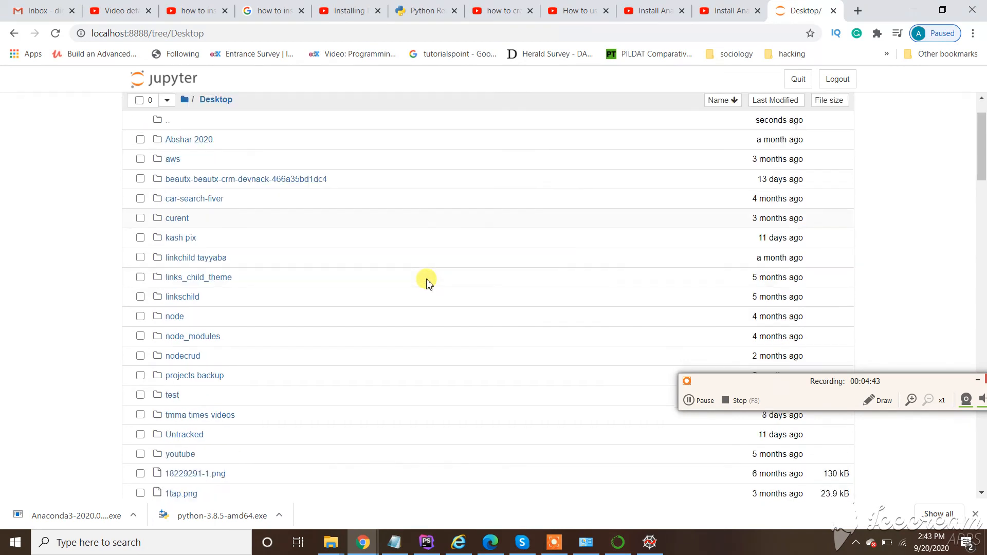
scroll(795, 150, "up", 4)
left_click(822, 139)
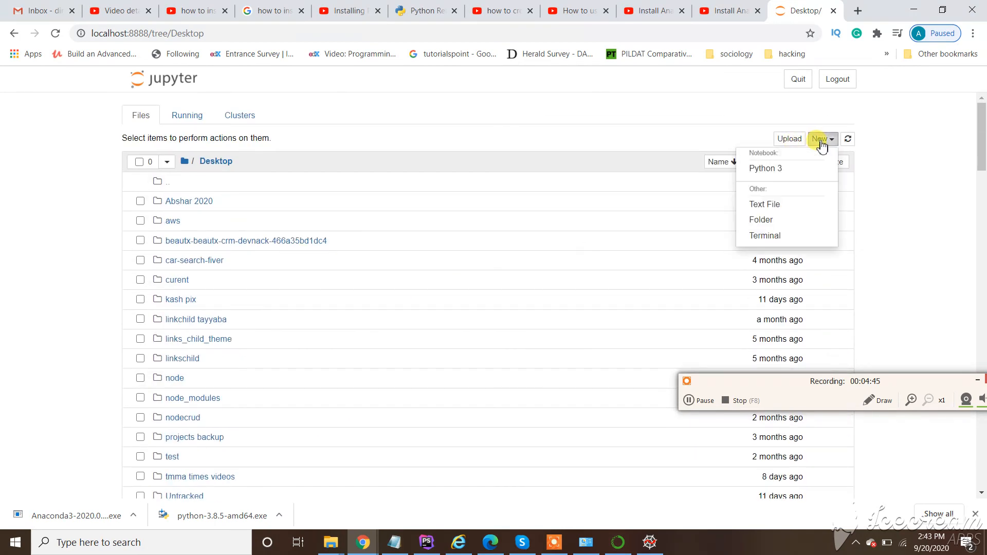
left_click(765, 205)
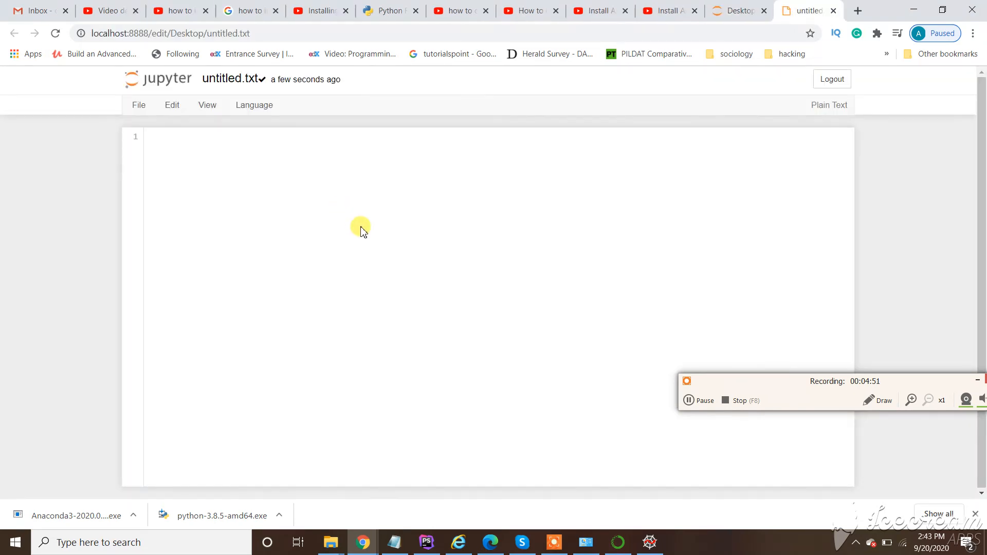
left_click(192, 149)
right_click(245, 172)
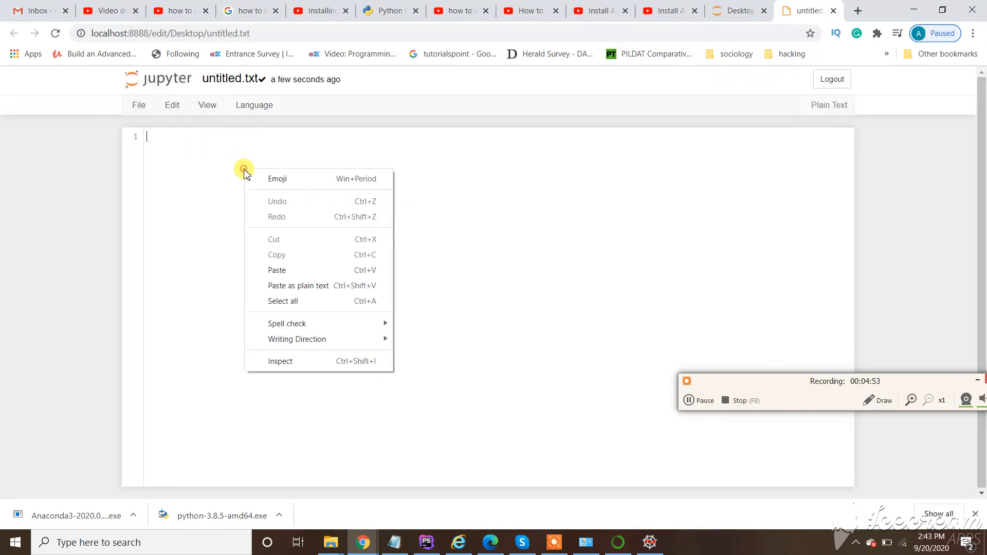
left_click(705, 269)
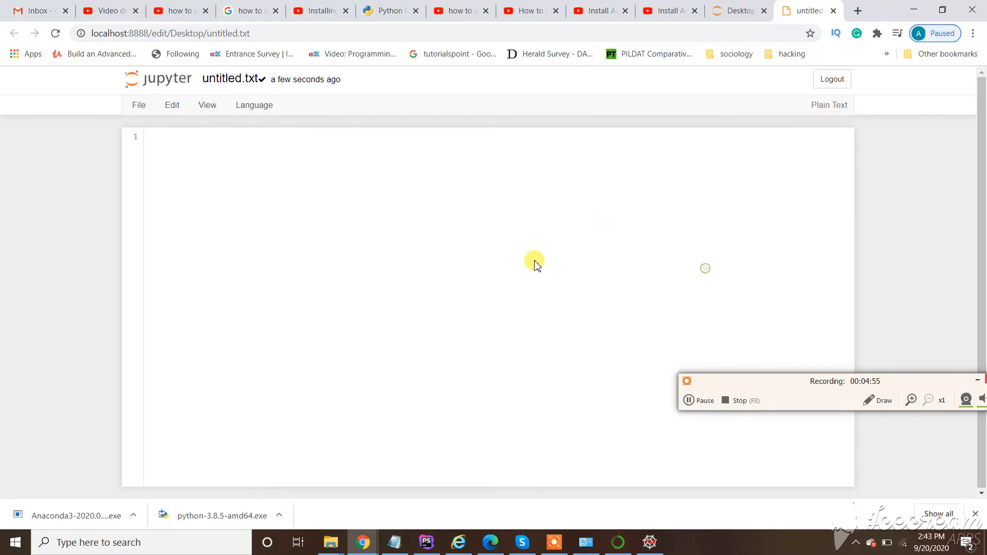